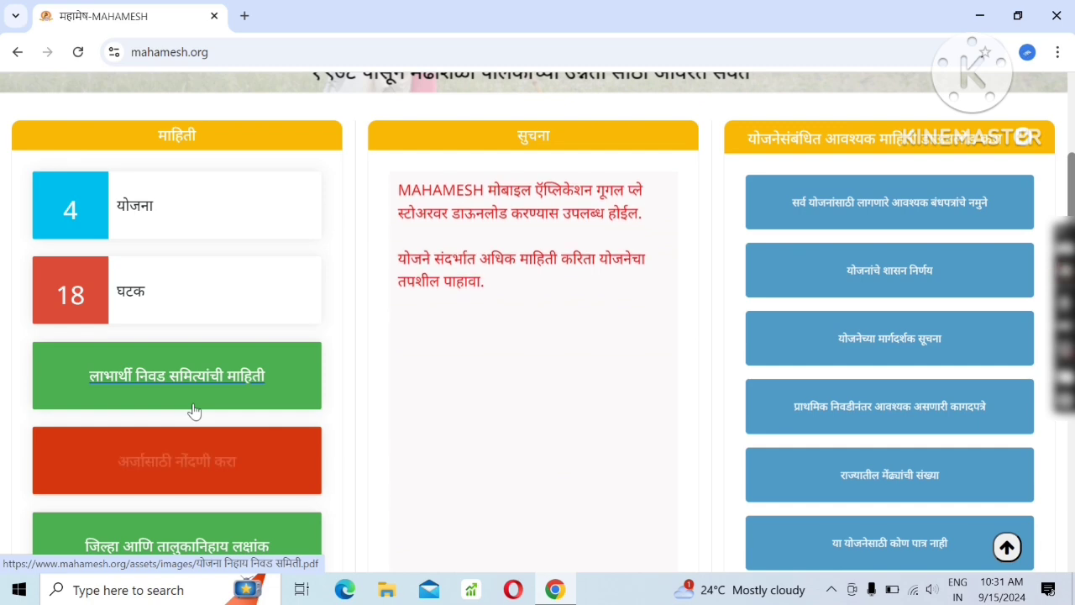
Open the new applicant registration form and set the applicant type to वैयक्तिक, dismissing the instructions notice
click(208, 469)
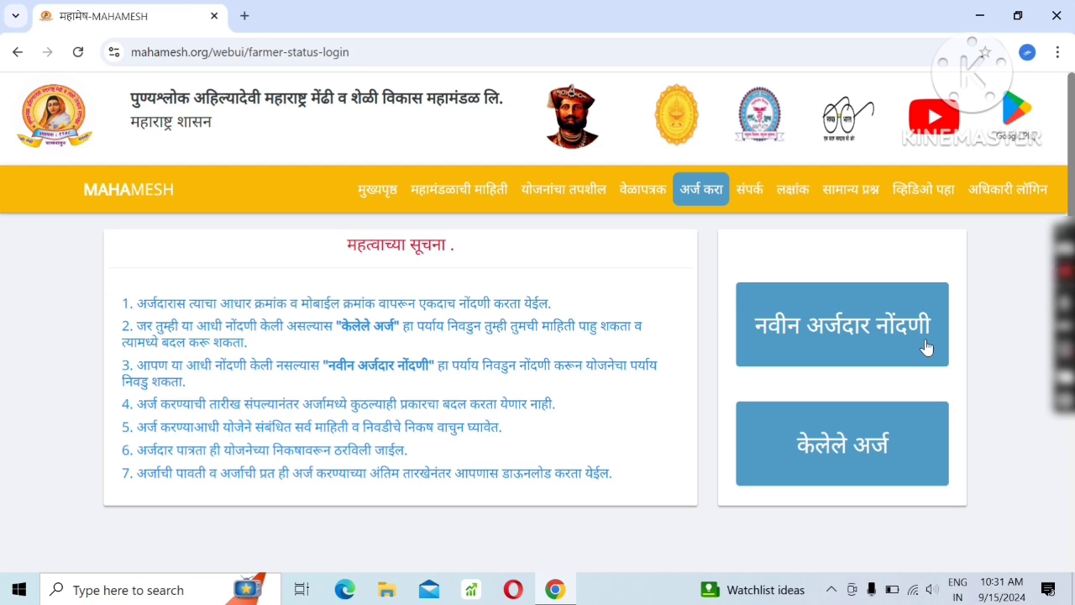
click(921, 343)
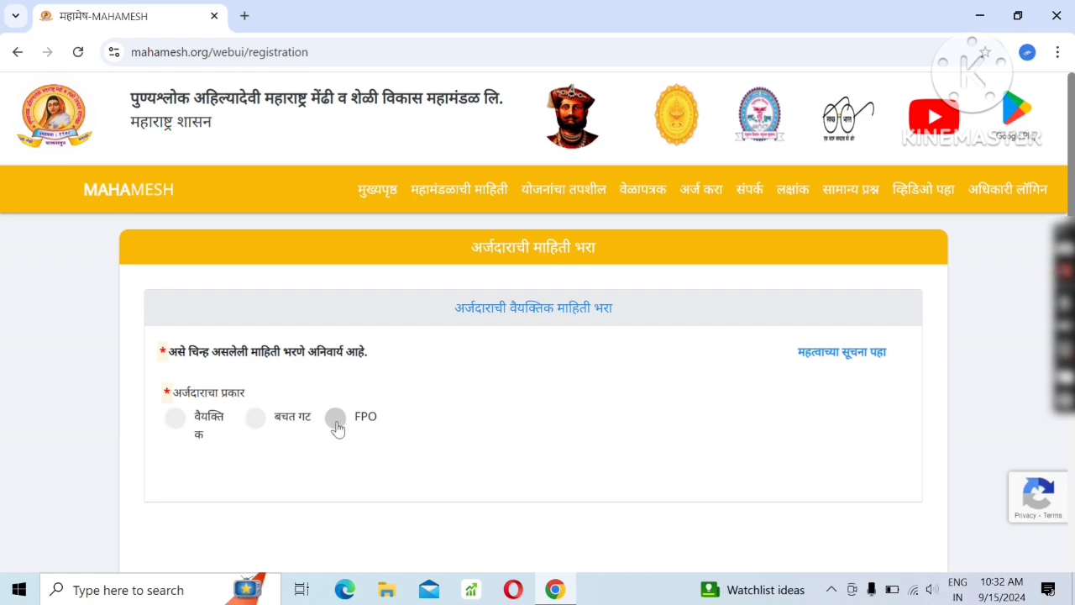
click(175, 420)
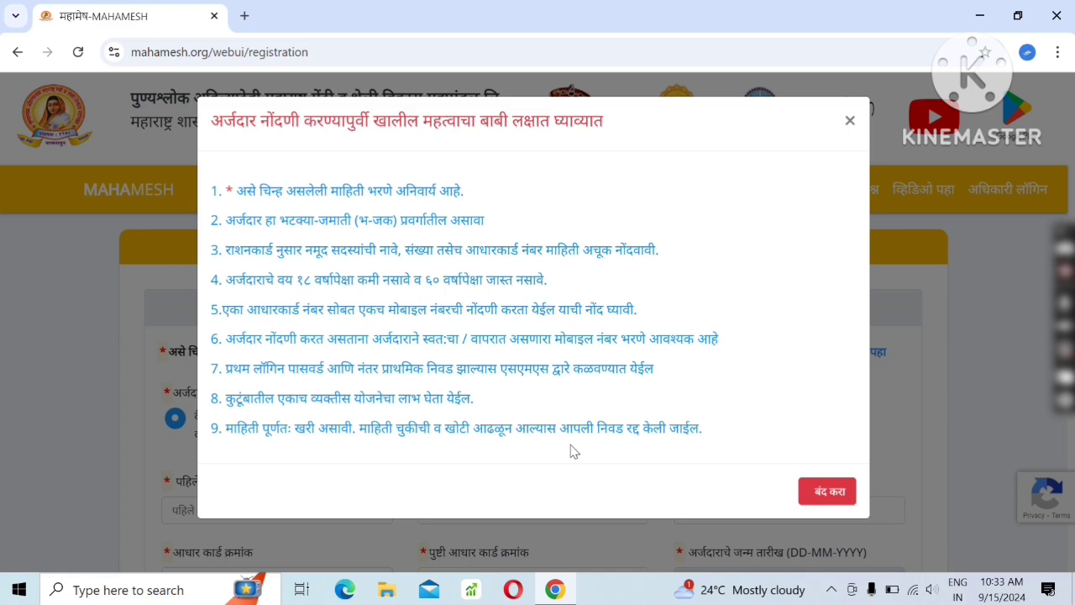
click(821, 502)
Examine the name, Aadhaar number, date of birth, gender and mobile number fields in the applicant's personal details
scroll(498, 428, down, 2)
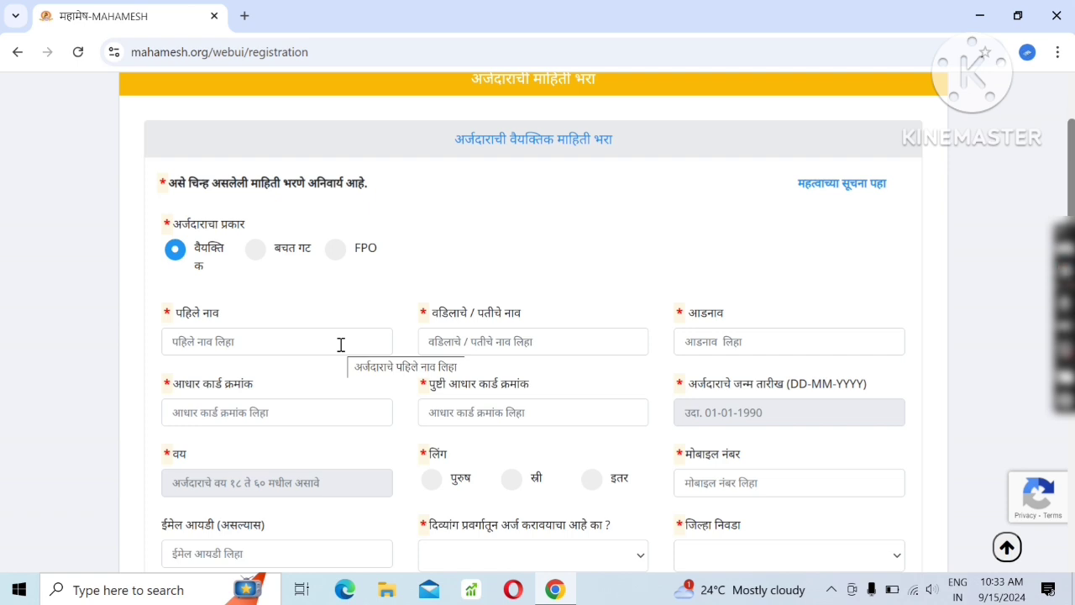
click(341, 344)
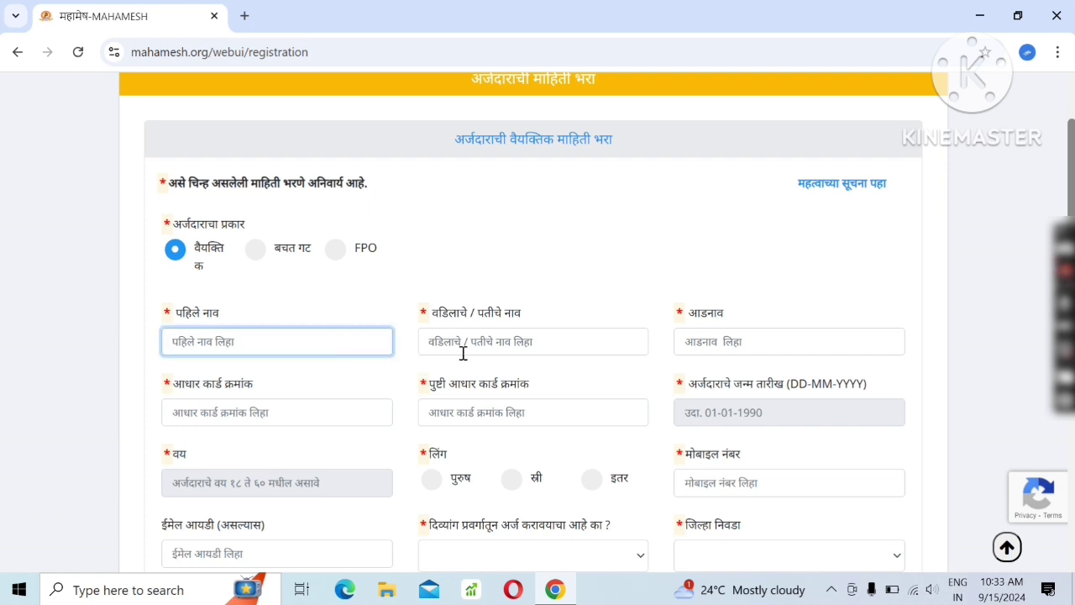
click(495, 341)
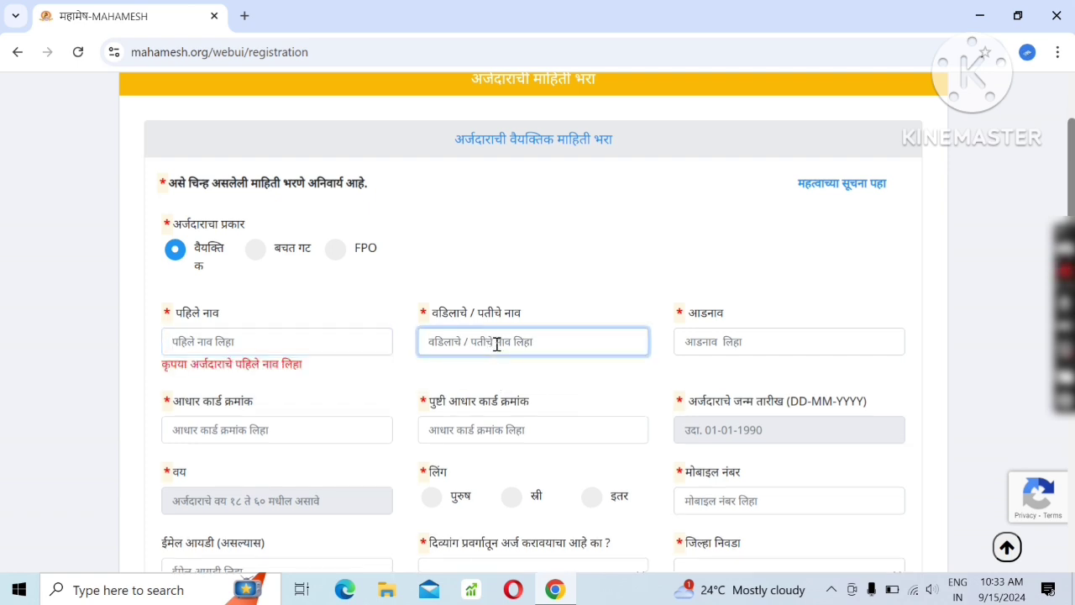
click(722, 343)
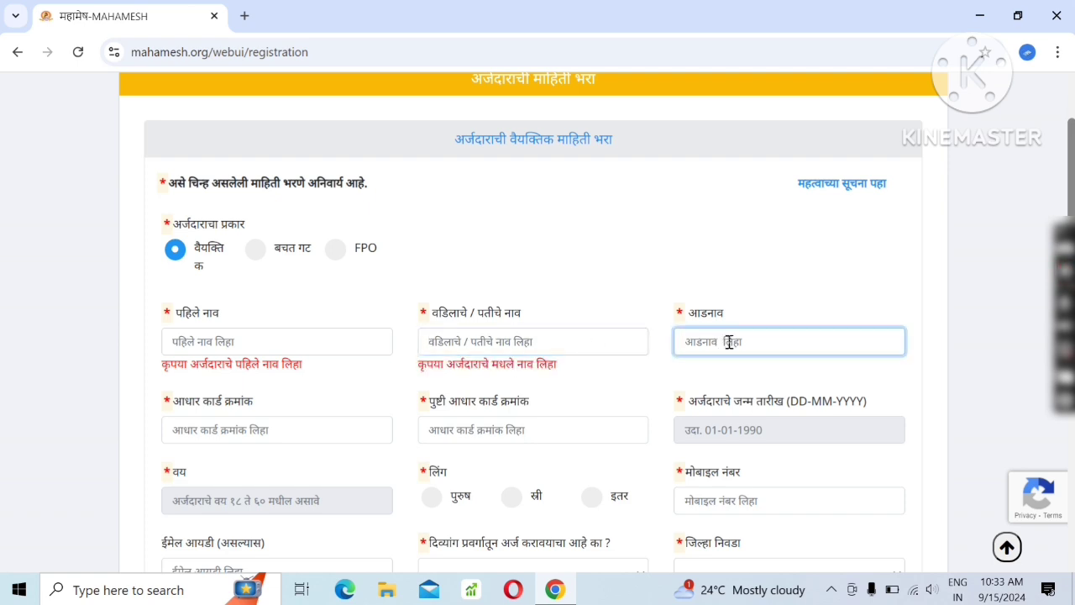
scroll(720, 340, down, 1)
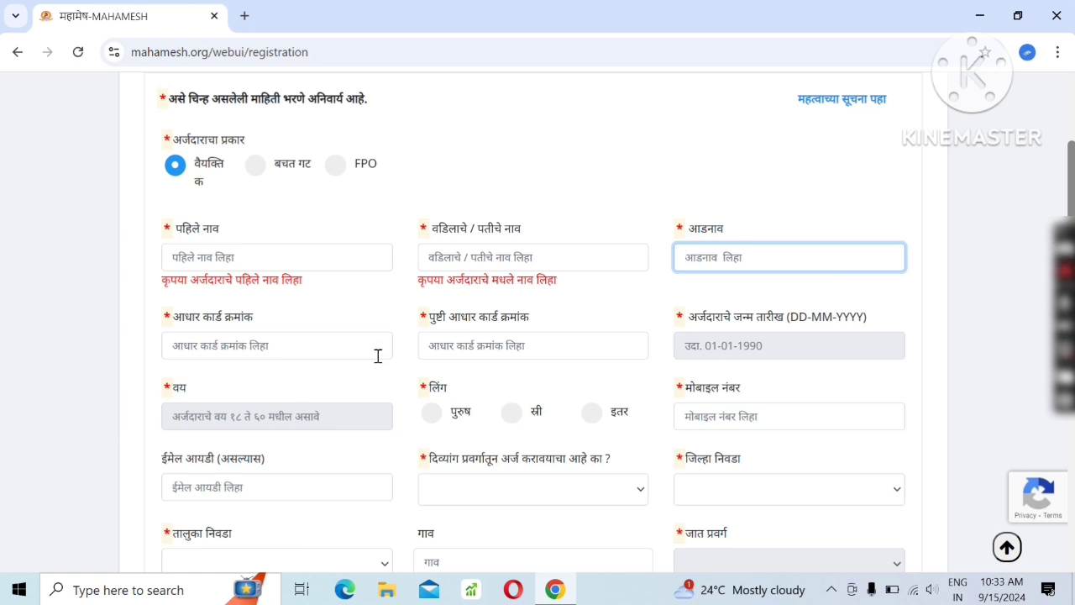
click(378, 352)
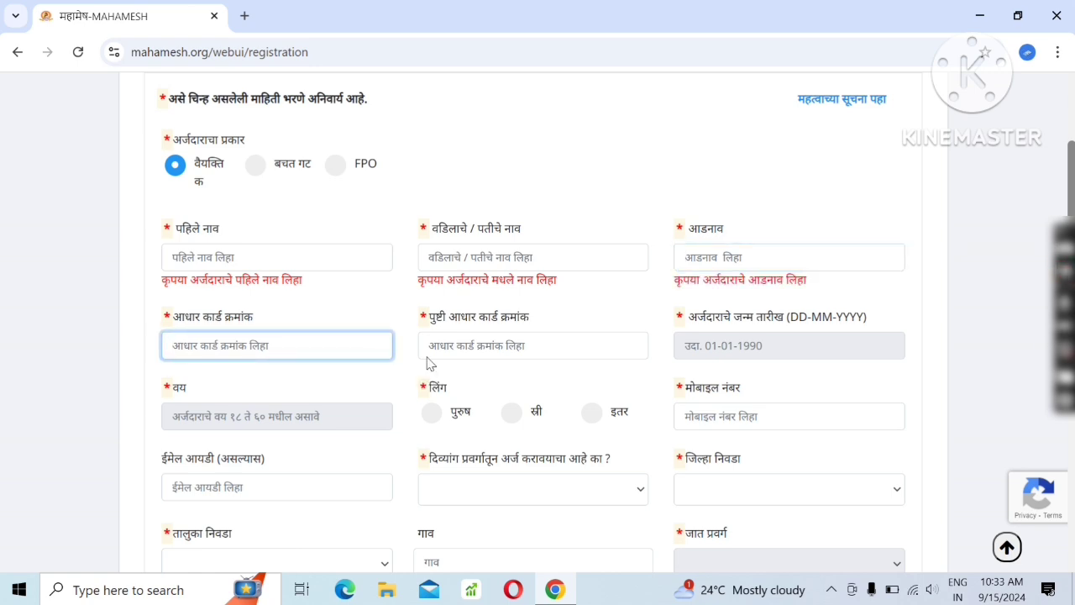
click(541, 337)
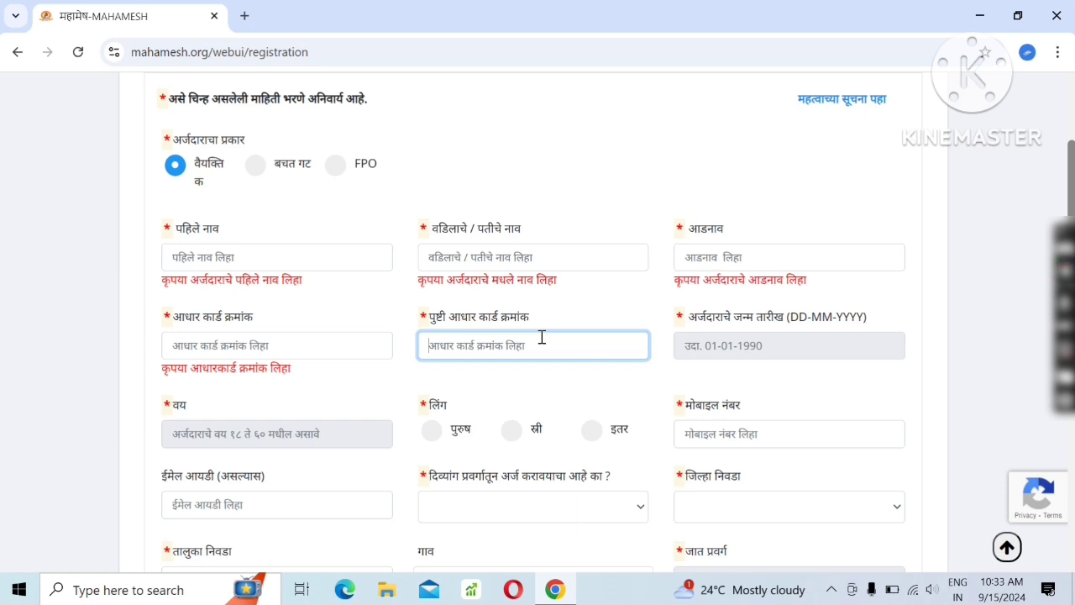
click(706, 342)
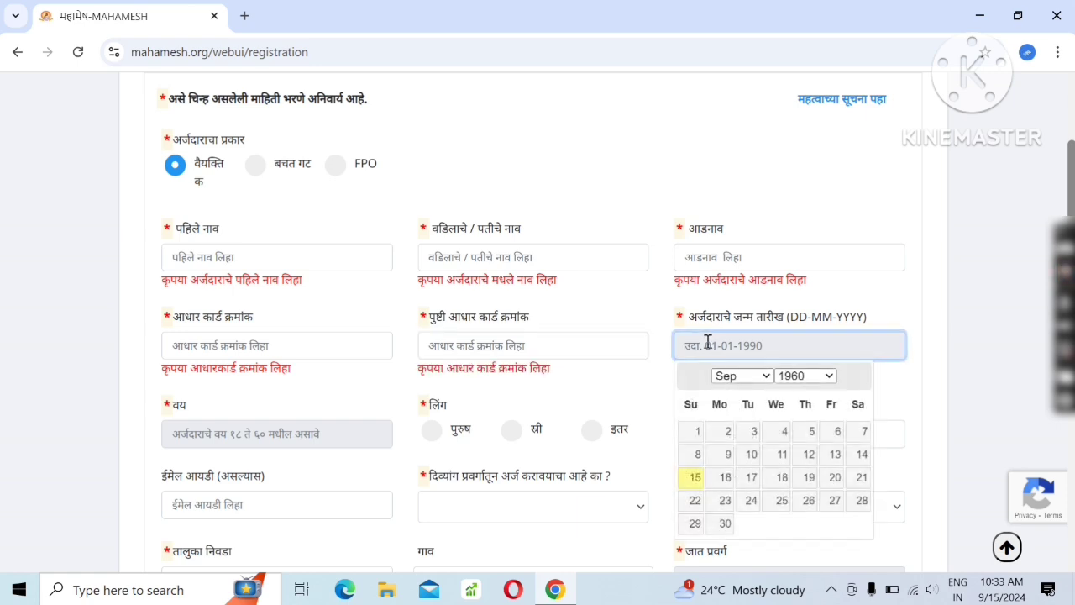
click(624, 383)
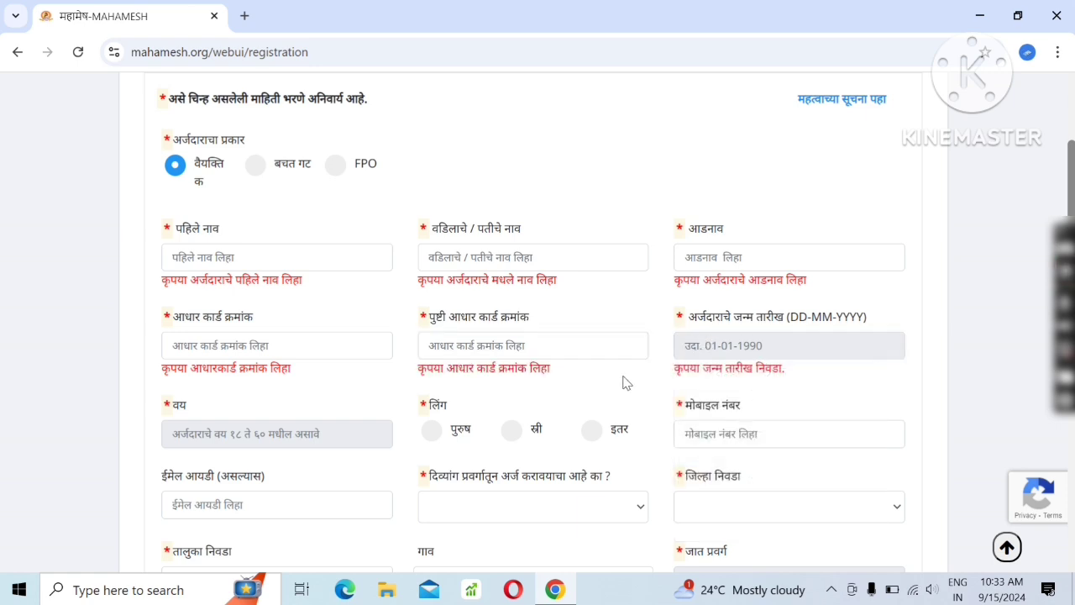
scroll(625, 381, down, 1)
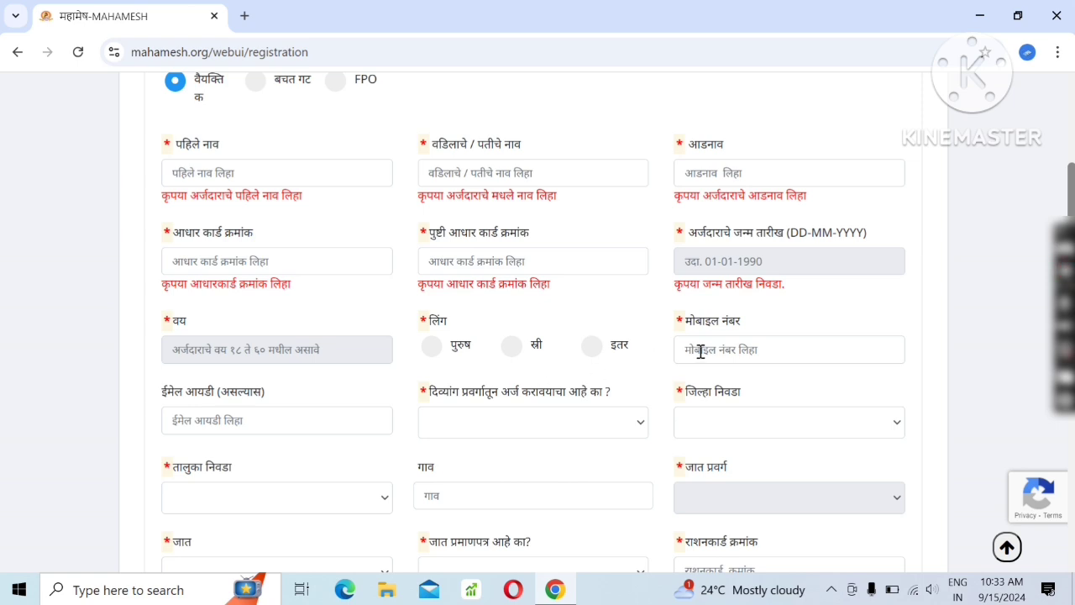
scroll(700, 351, down, 1)
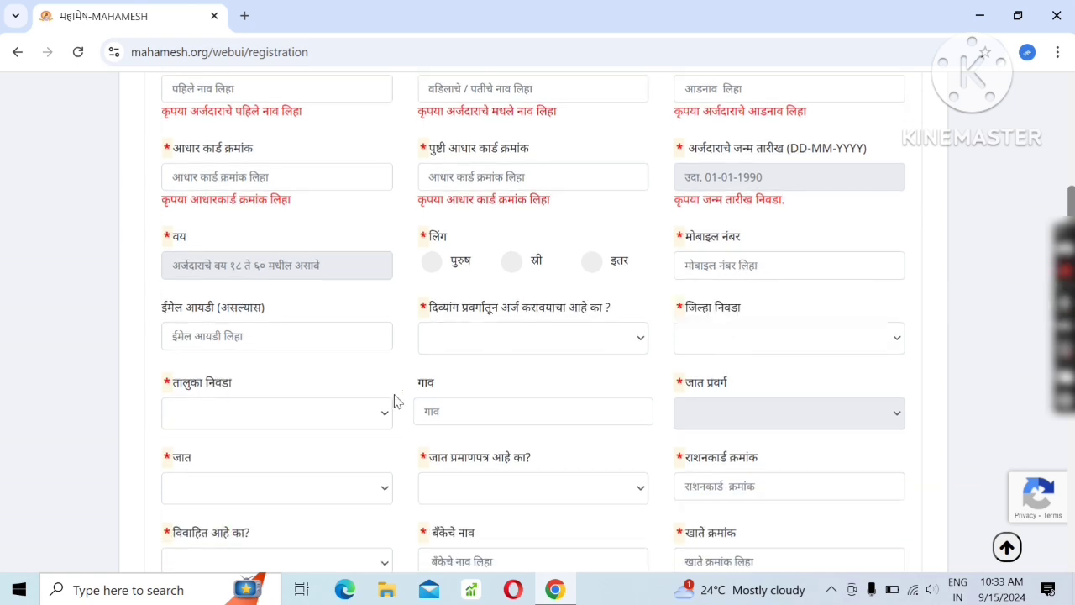
Answer नाही to applying under the disability category and choose बीड as the district
click(510, 341)
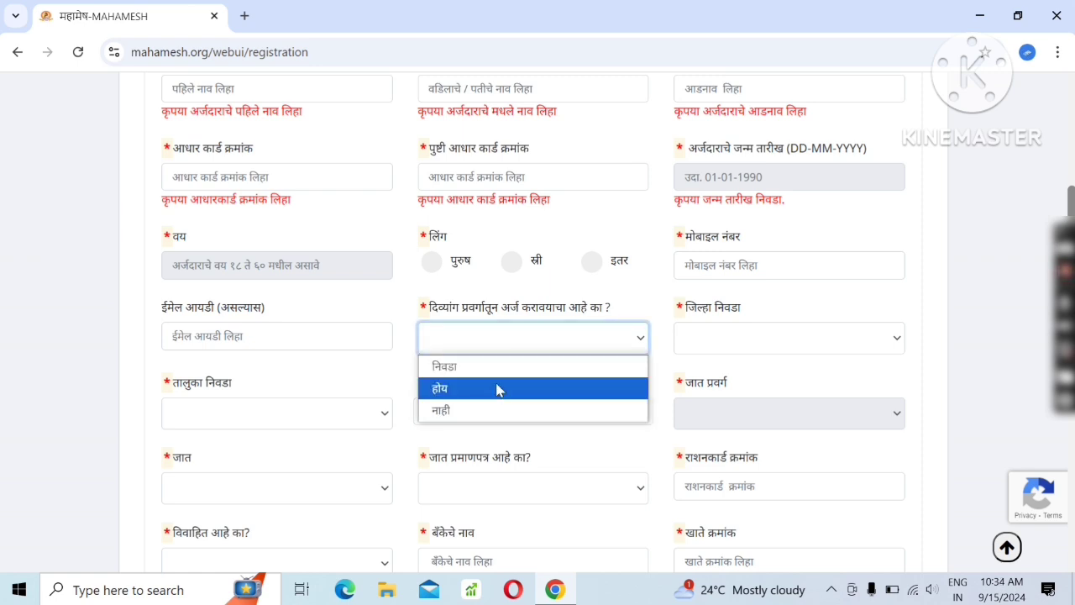
click(499, 411)
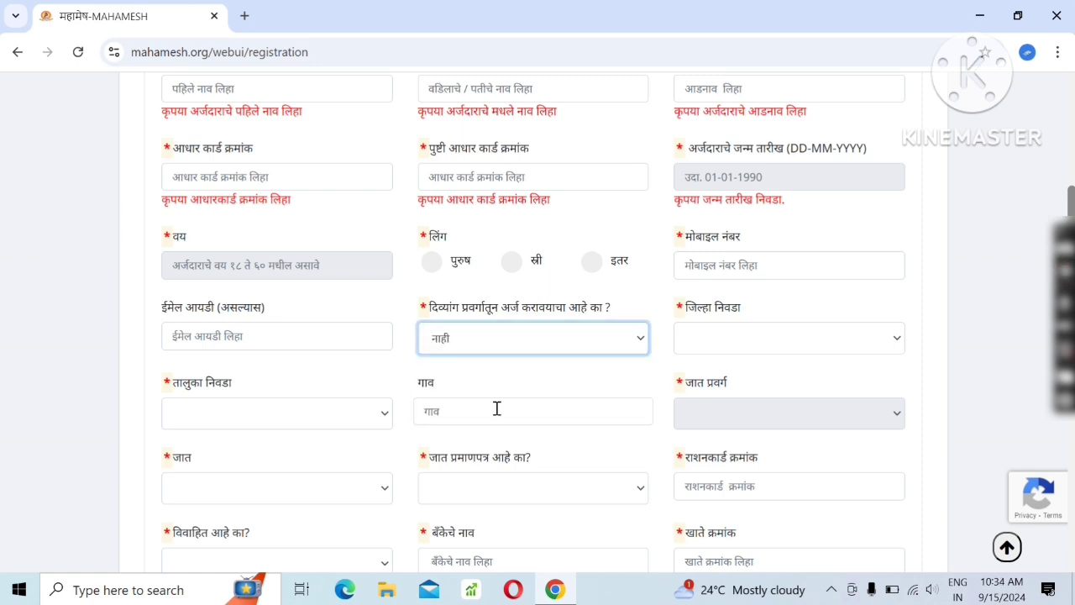
click(742, 345)
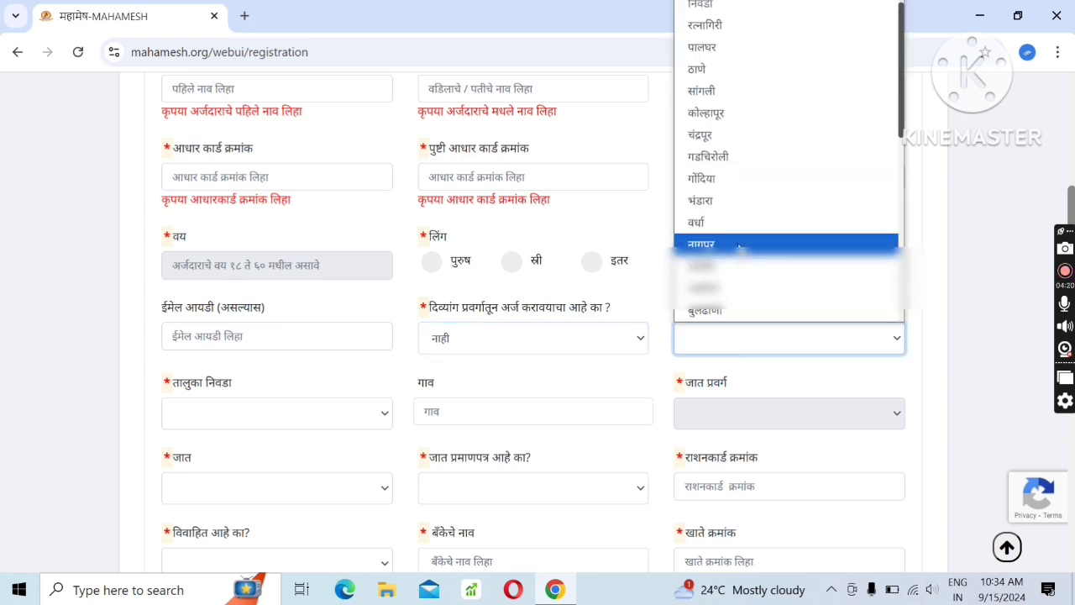
scroll(739, 139, down, 3)
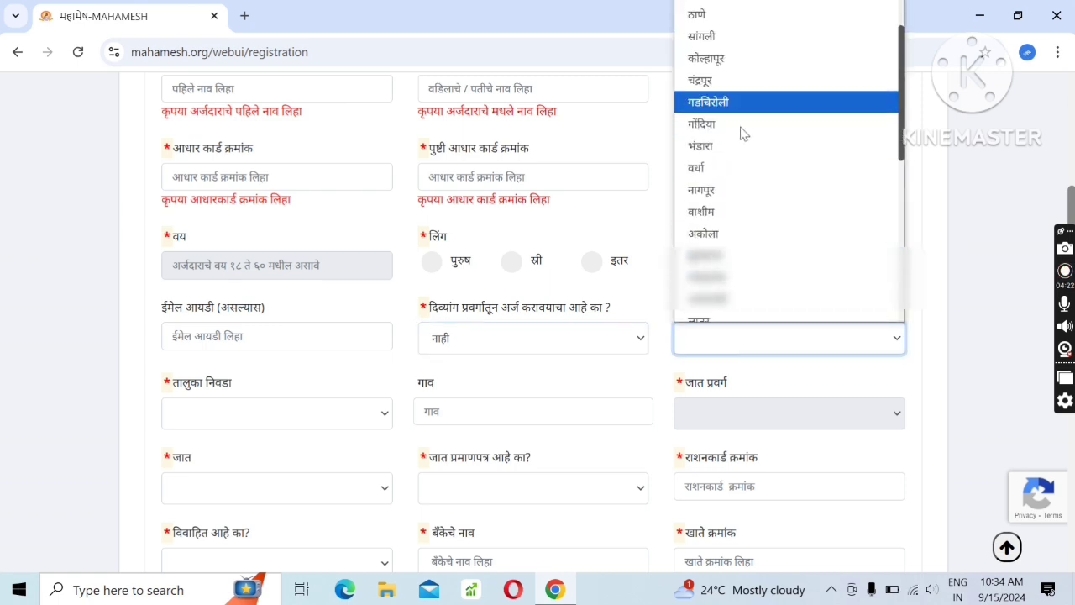
click(739, 281)
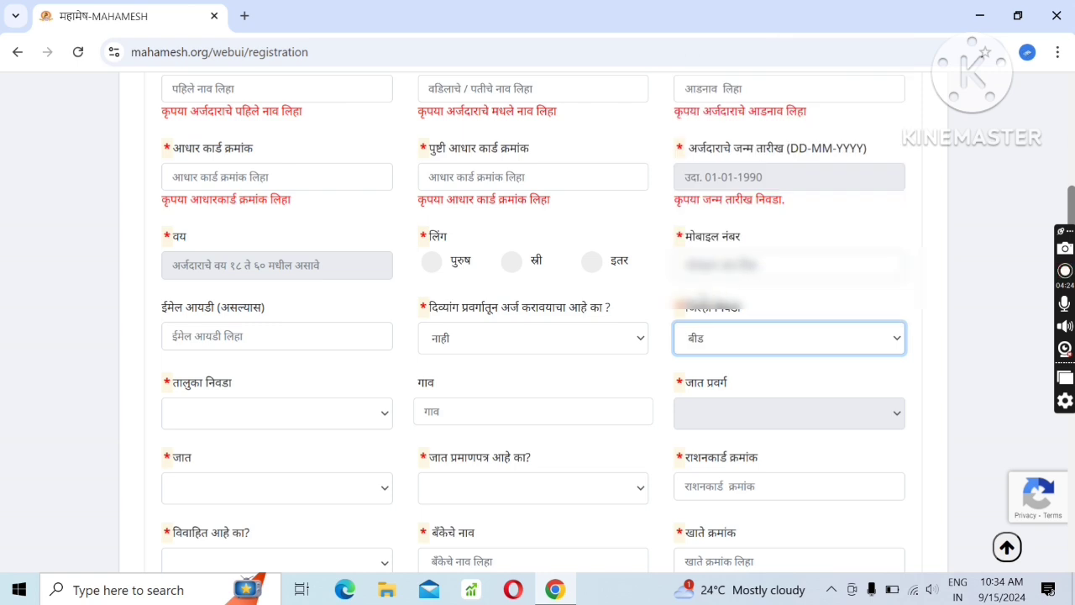
Review the district options and examine the taluka, village, caste category, caste and caste certificate fields
scroll(591, 323, down, 1)
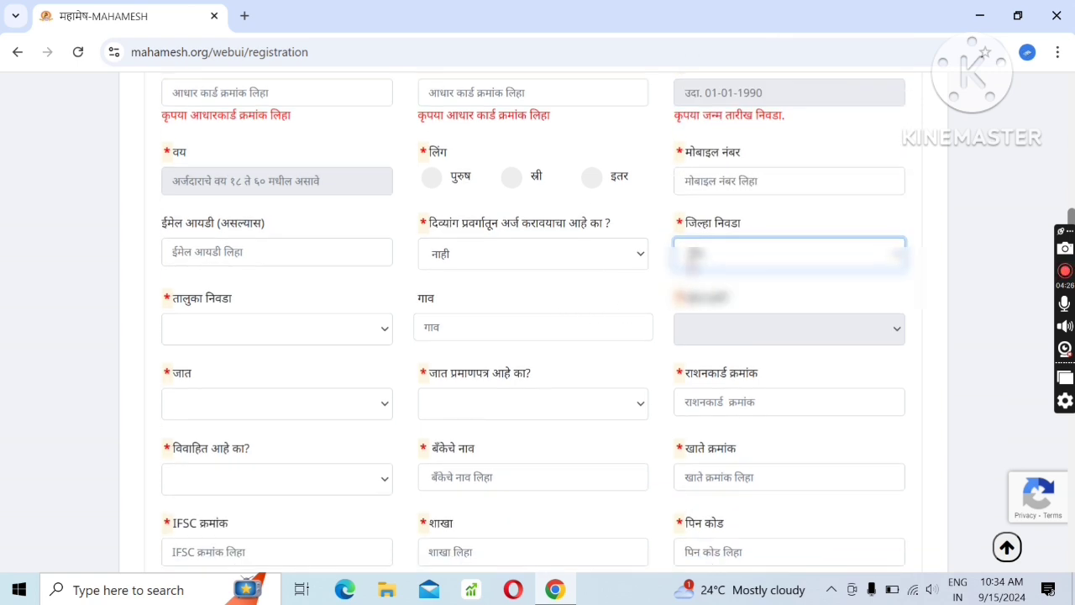
click(687, 256)
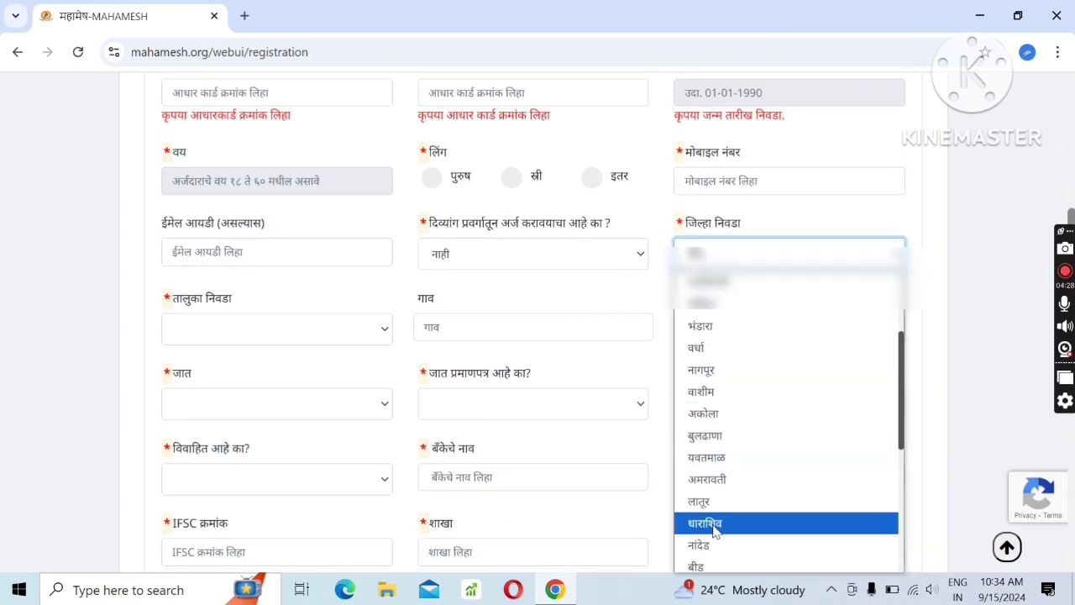
scroll(714, 525, up, 2)
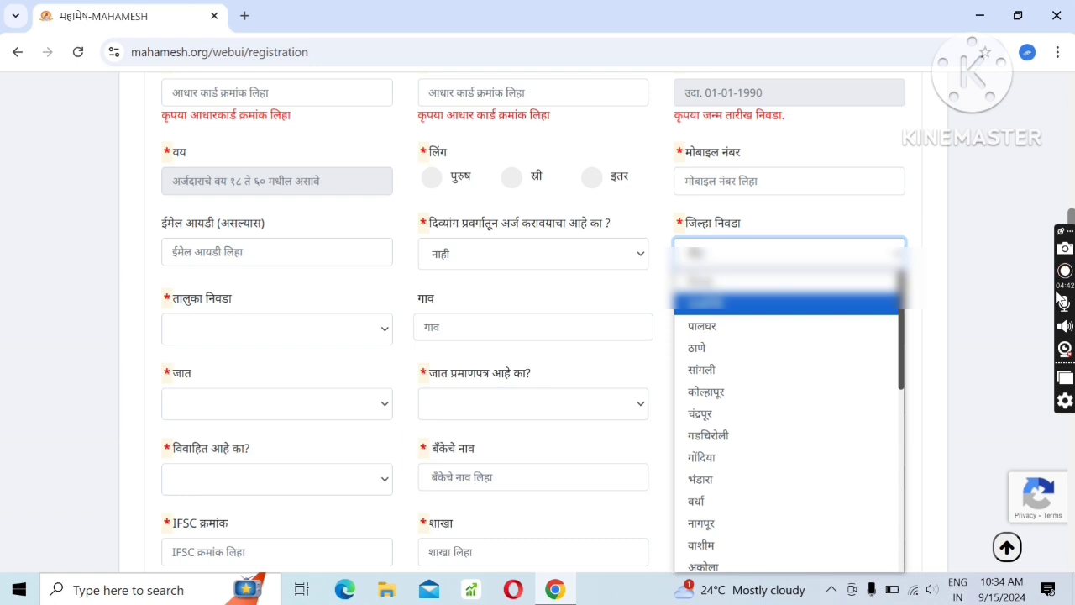
click(962, 300)
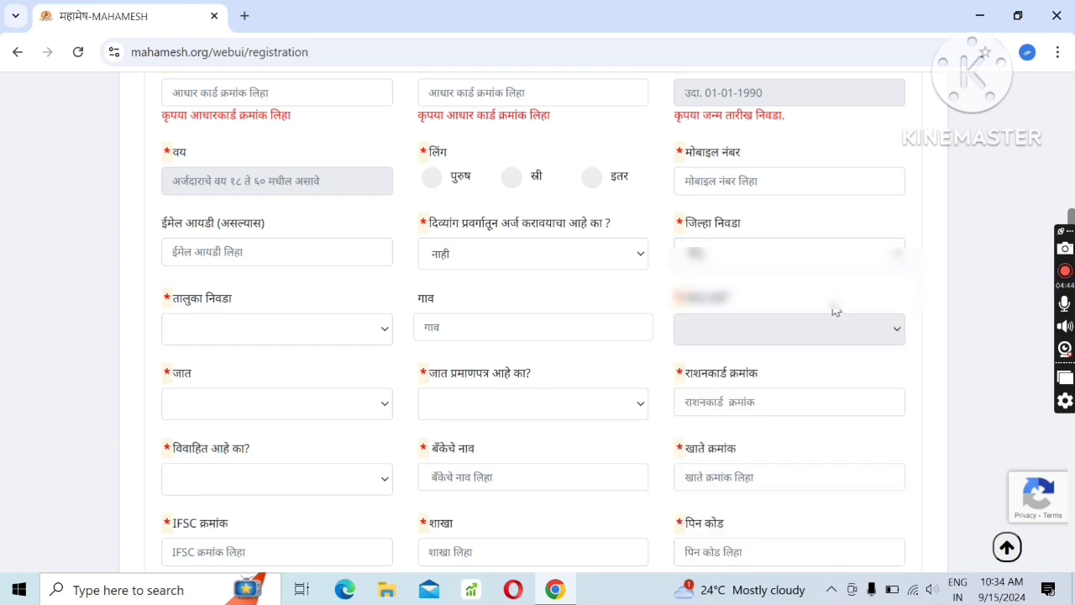
click(219, 330)
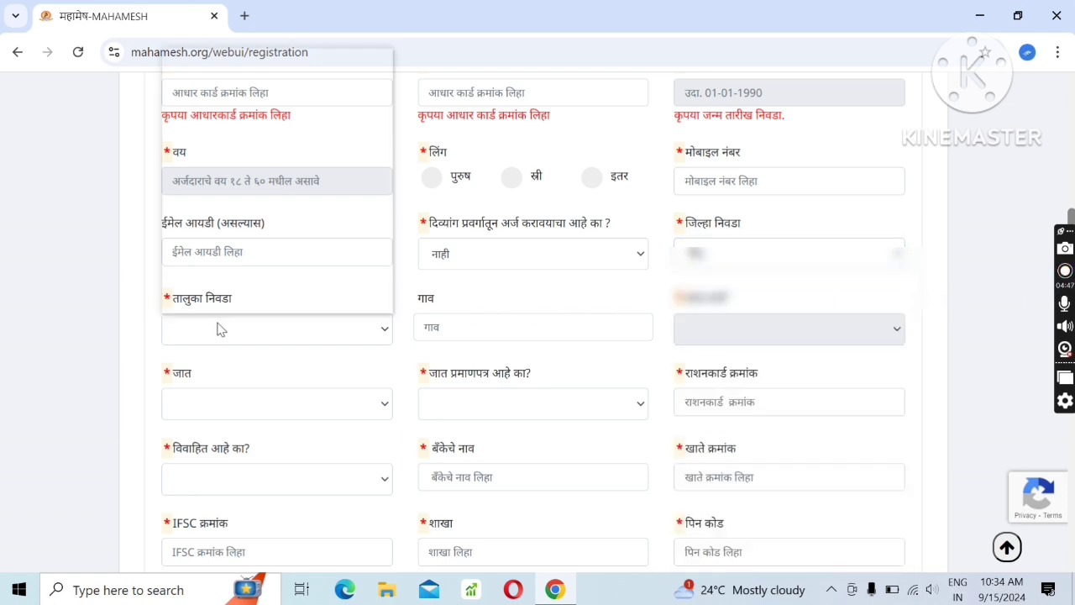
click(573, 337)
click(694, 334)
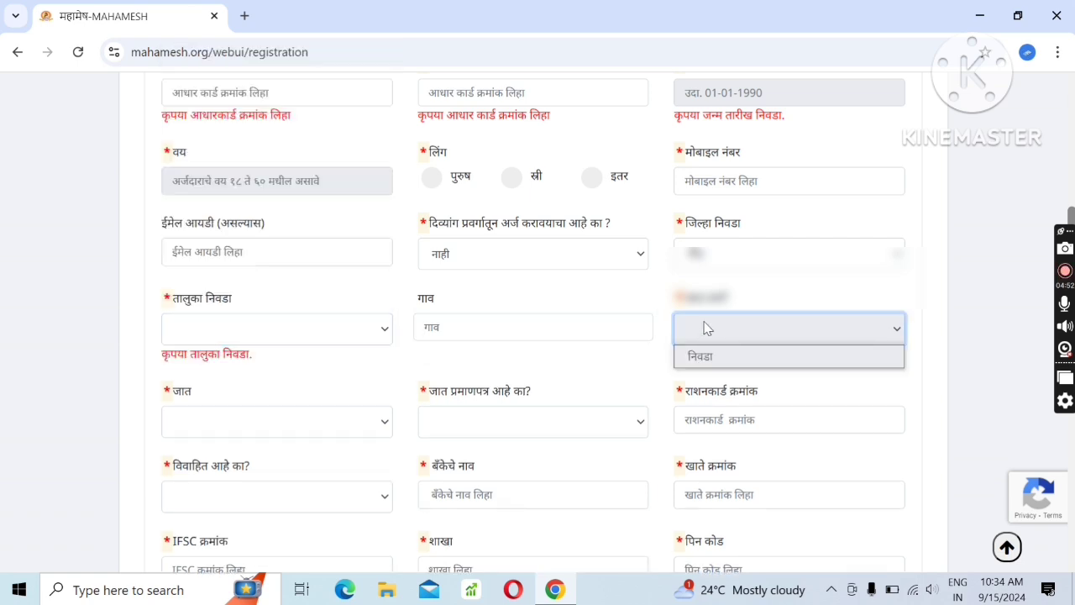
click(309, 422)
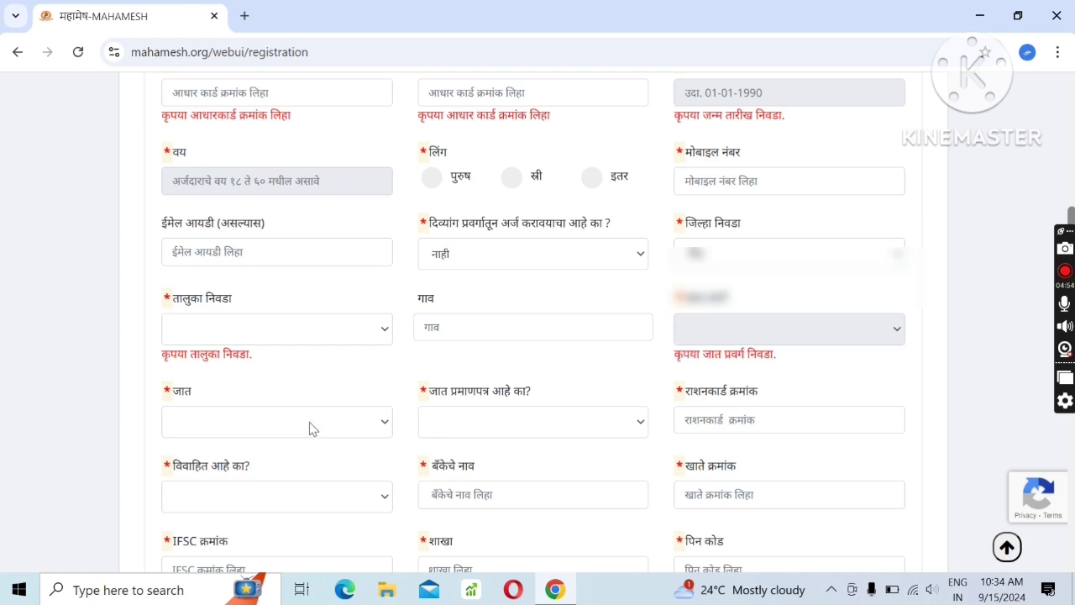
click(315, 420)
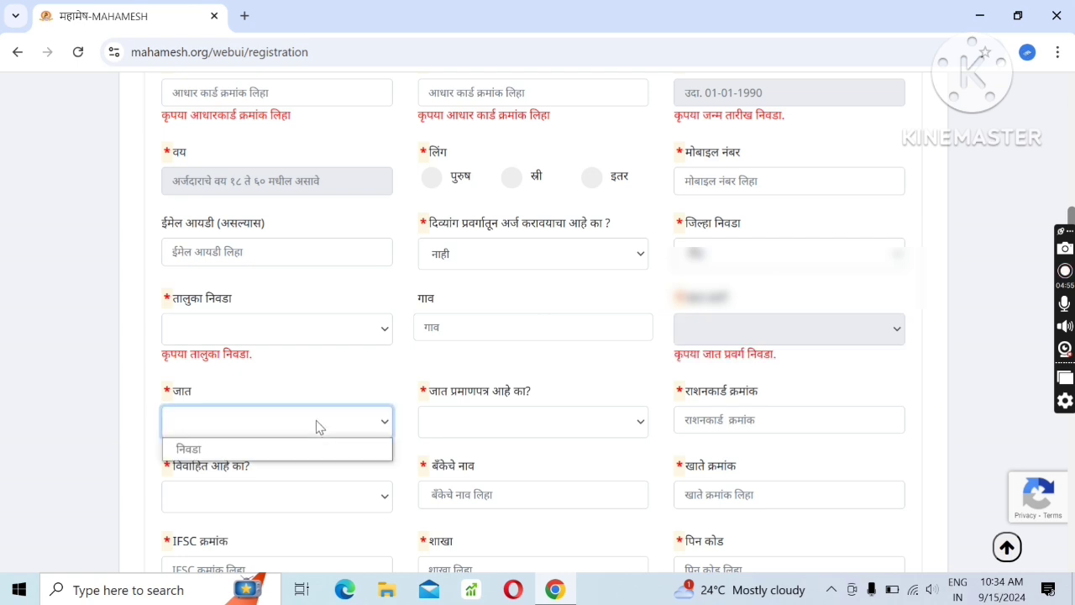
click(432, 425)
scroll(453, 396, down, 1)
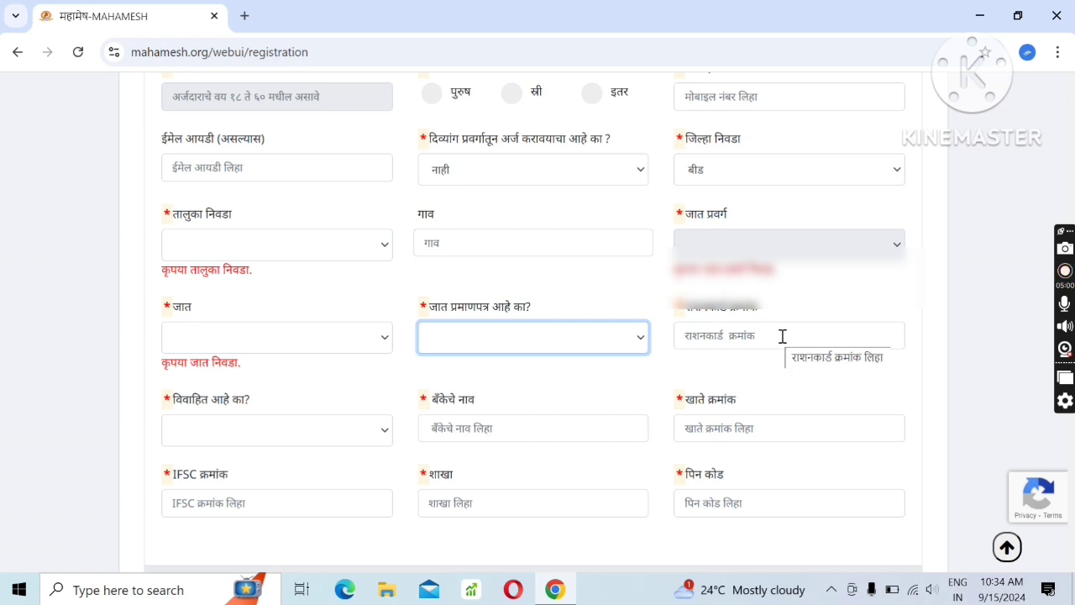
Examine the ration card, marital status and bank detail fields, and the family information section below them
click(782, 339)
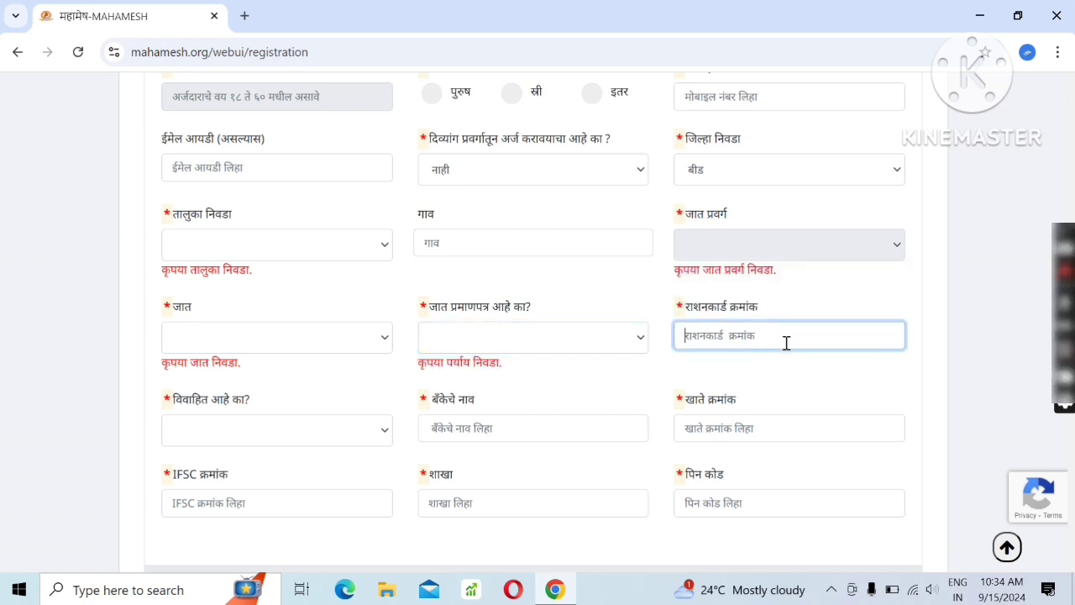
click(363, 433)
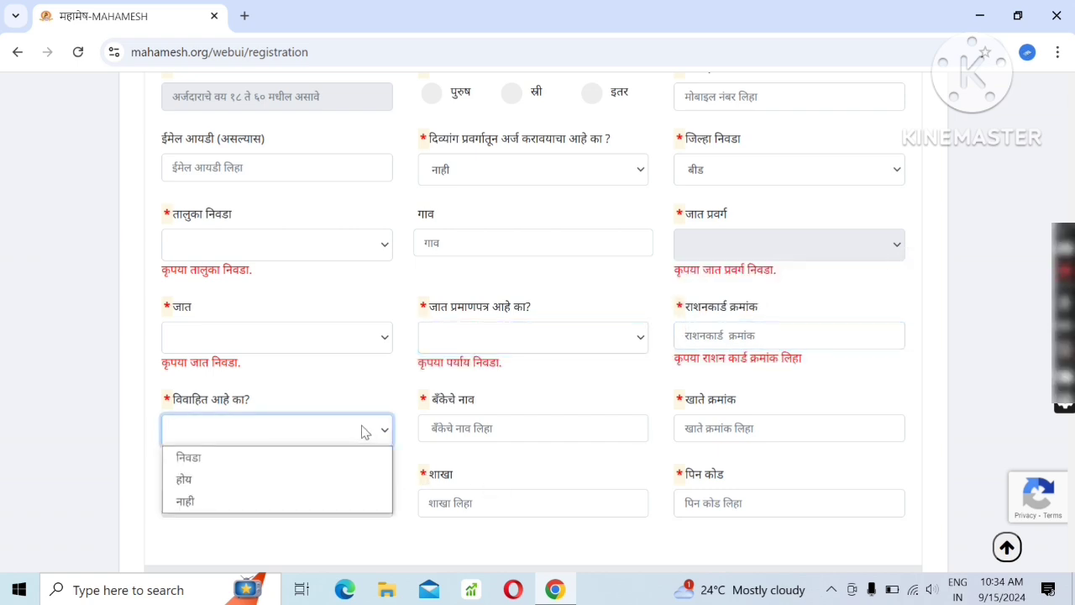
click(364, 431)
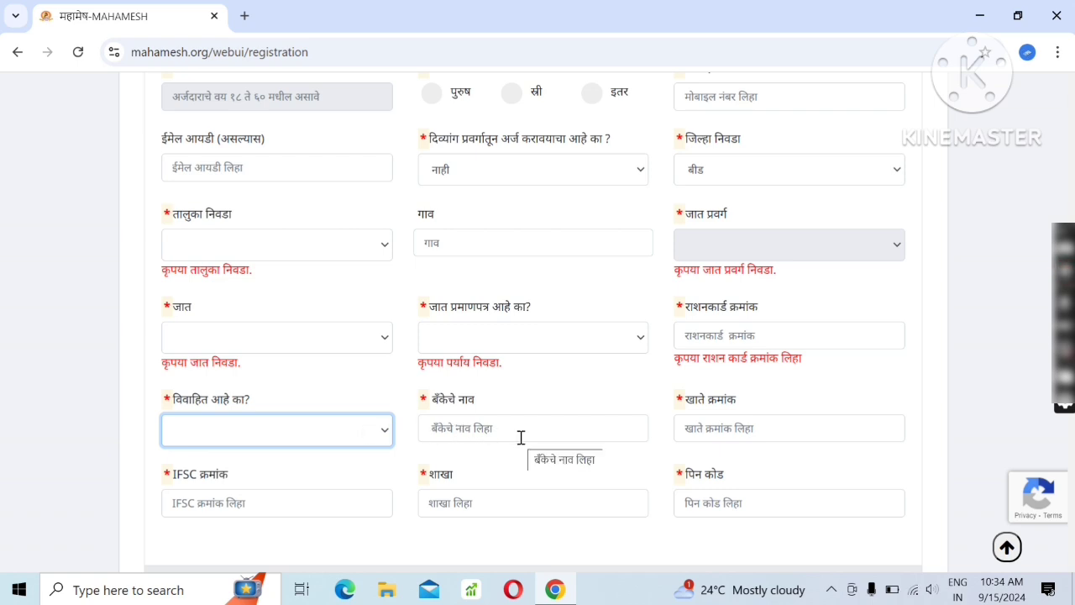
click(815, 427)
scroll(816, 426, down, 1)
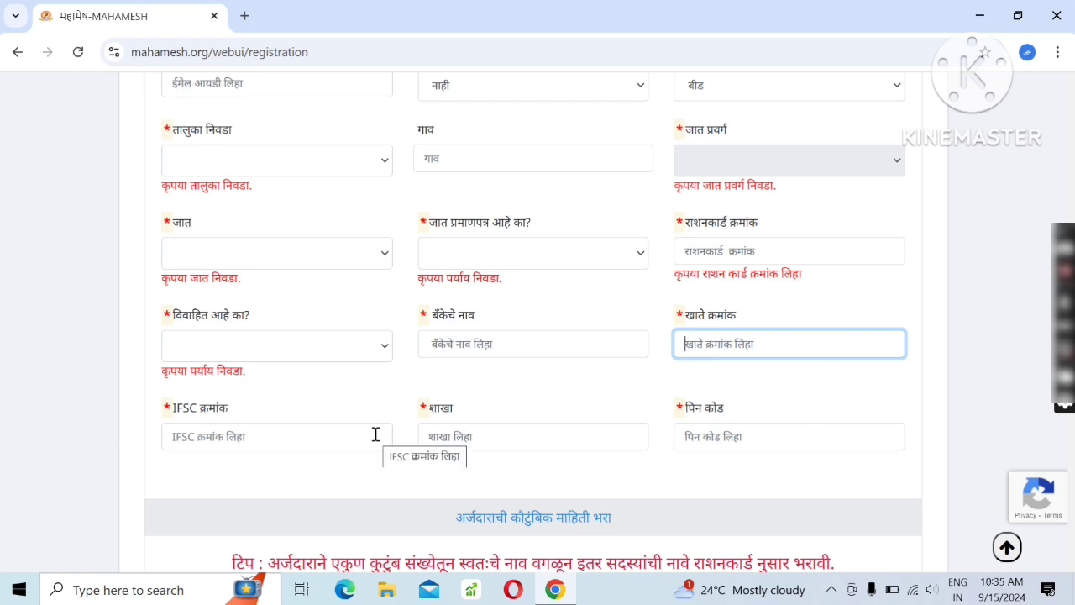
scroll(454, 411, down, 1)
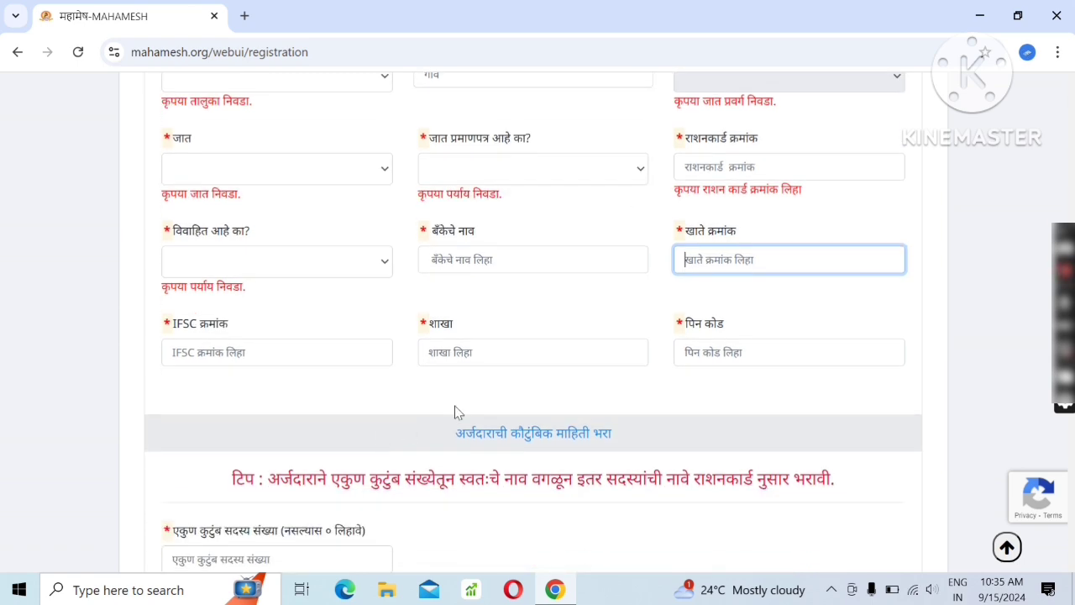
click(518, 347)
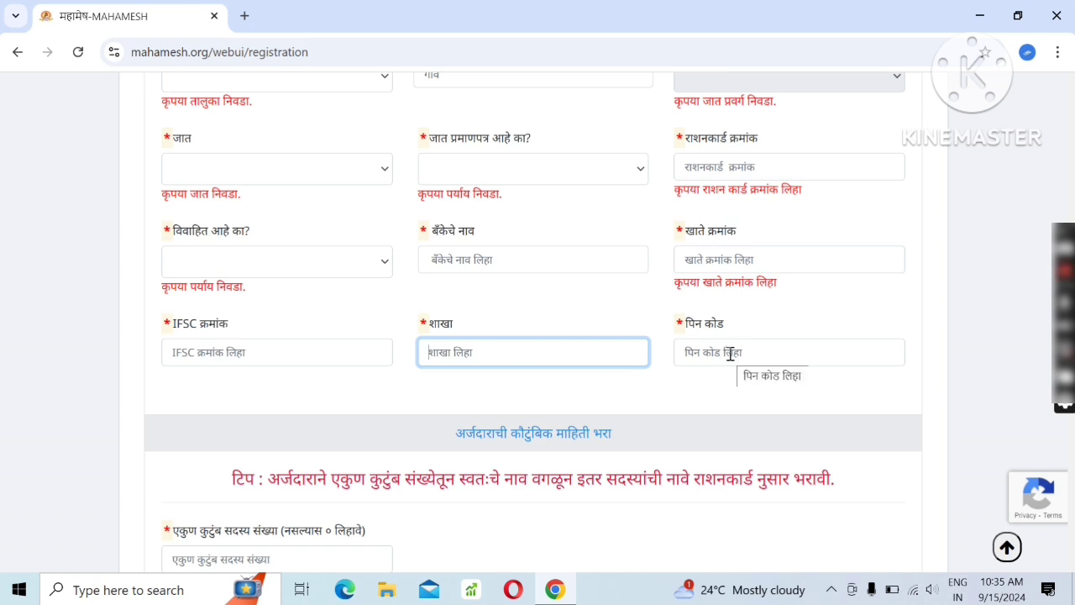
scroll(728, 354, down, 2)
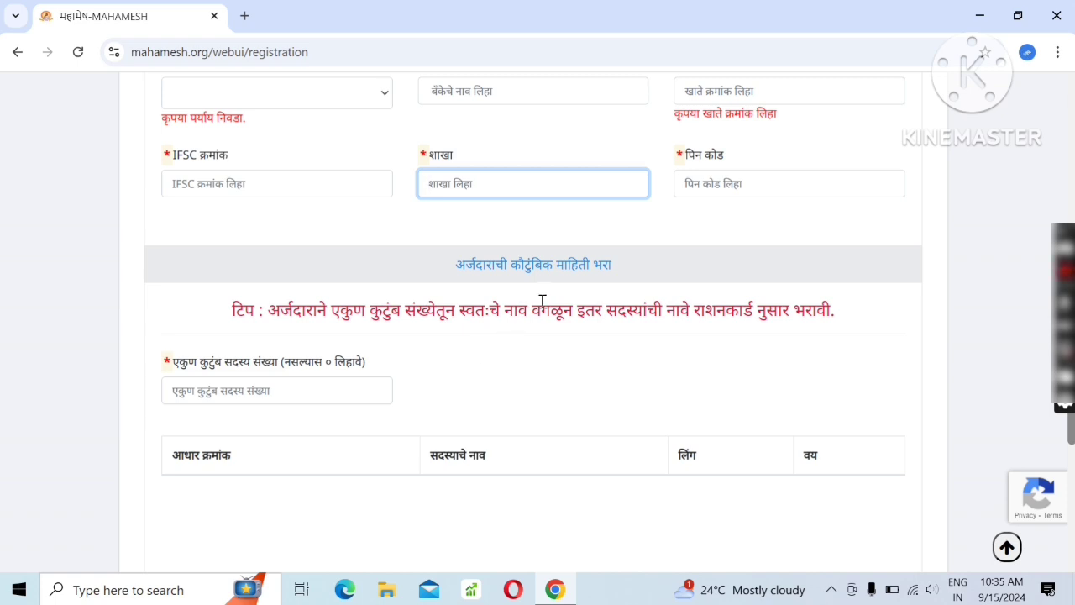
Set the applicant's total number of family members to 5 in the family information section
scroll(503, 346, down, 1)
scroll(503, 346, down, 1)
click(374, 220)
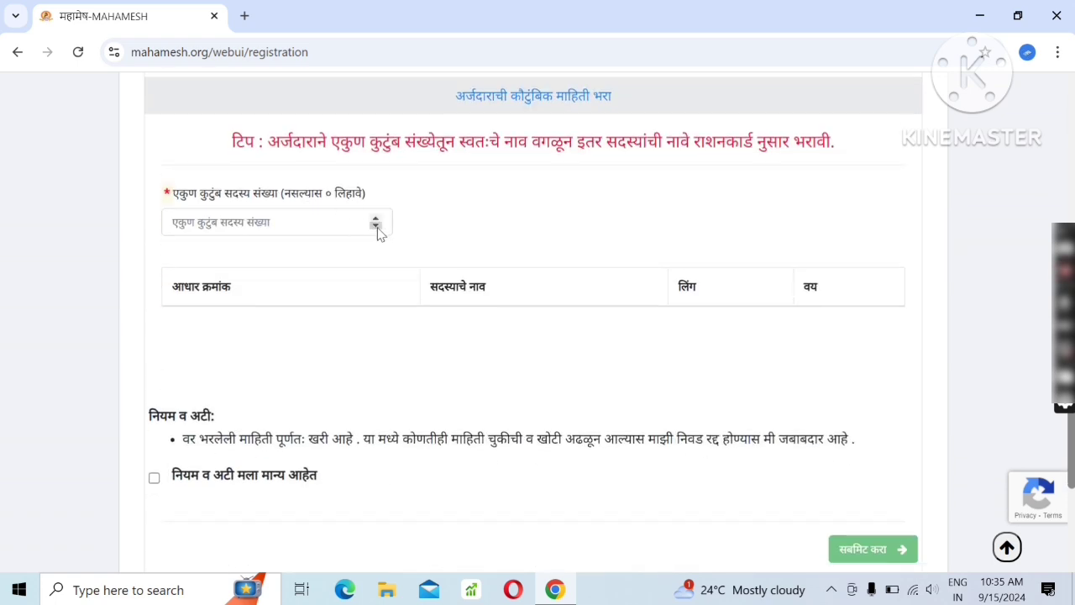
text(1)
click(376, 242)
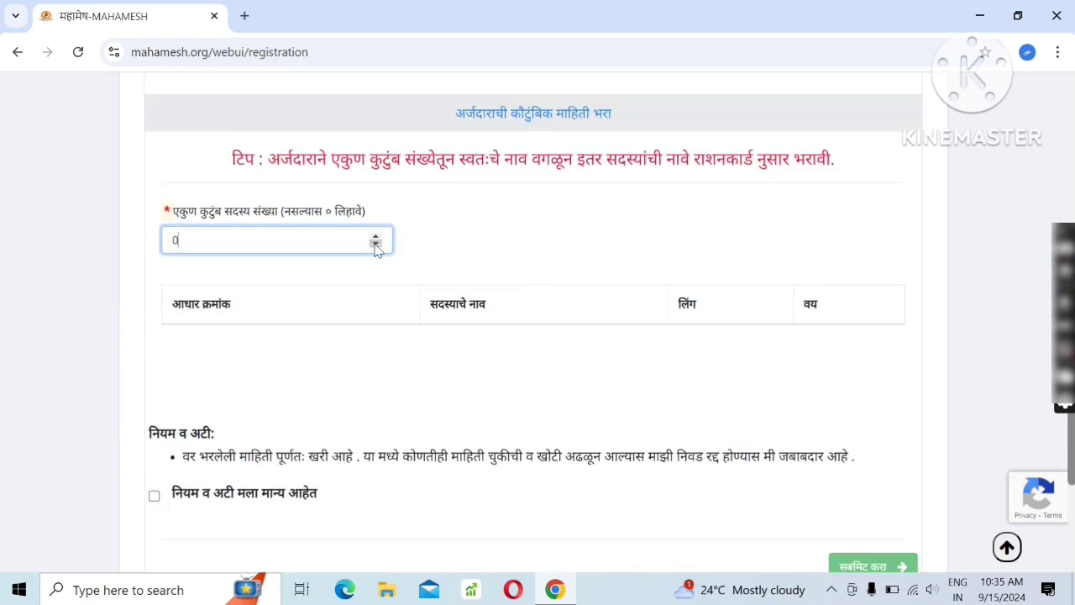
click(376, 236)
click(376, 236)
click(375, 236)
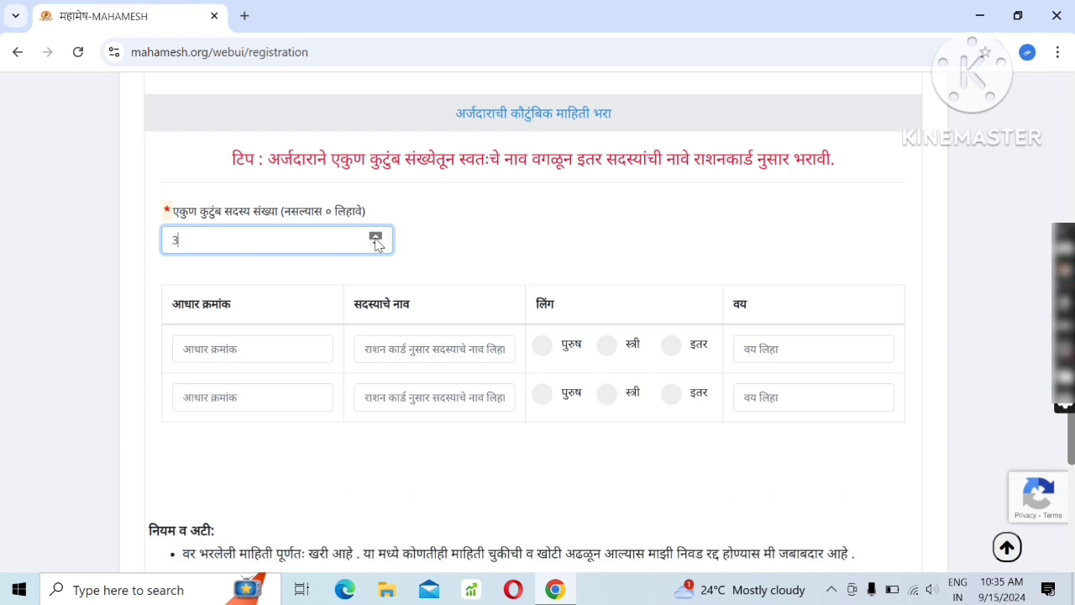
click(375, 236)
click(376, 236)
Review the family members' Aadhaar number, name, gender and age fields, and accept the registration terms and conditions
scroll(428, 260, down, 2)
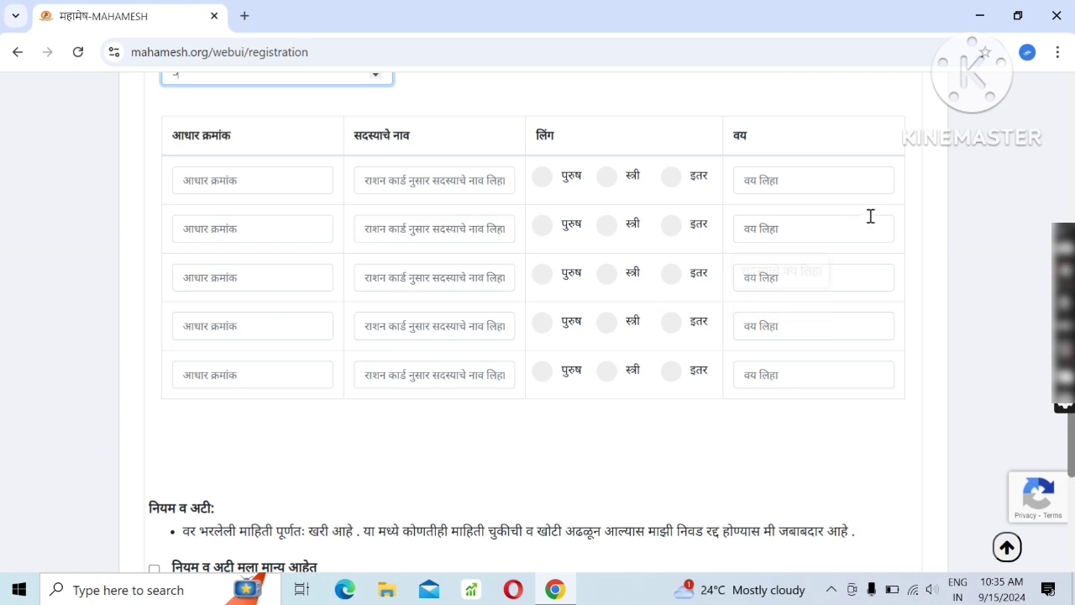
scroll(702, 403, down, 2)
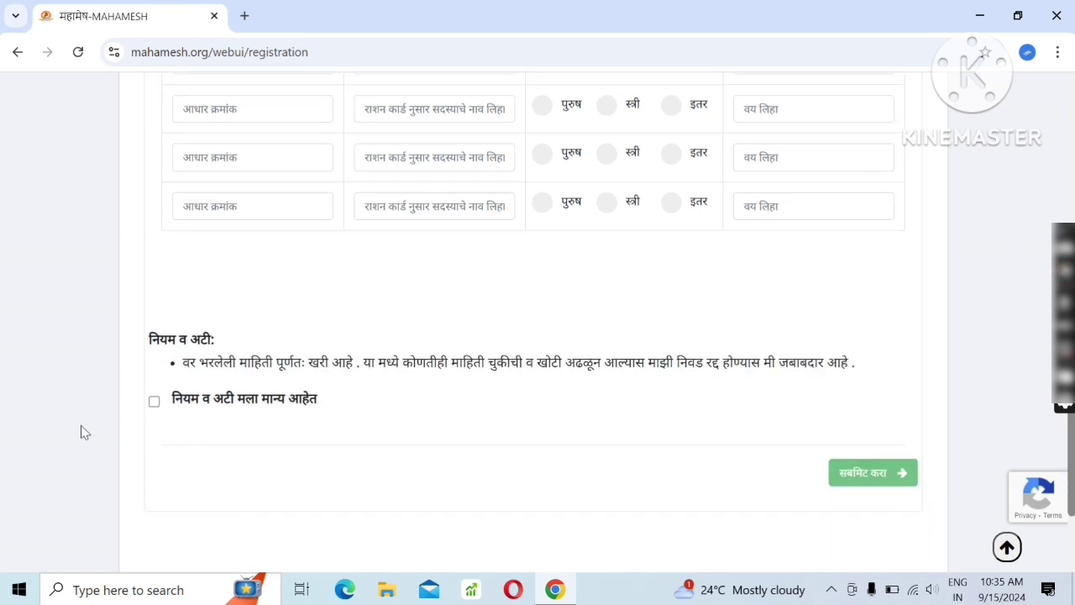
click(154, 403)
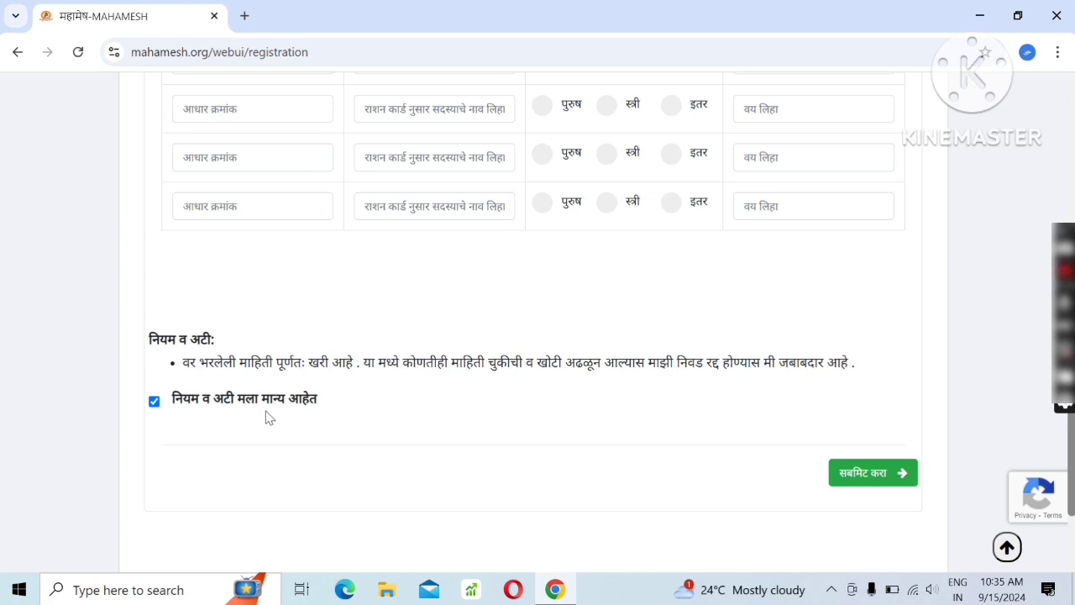
scroll(658, 420, down, 1)
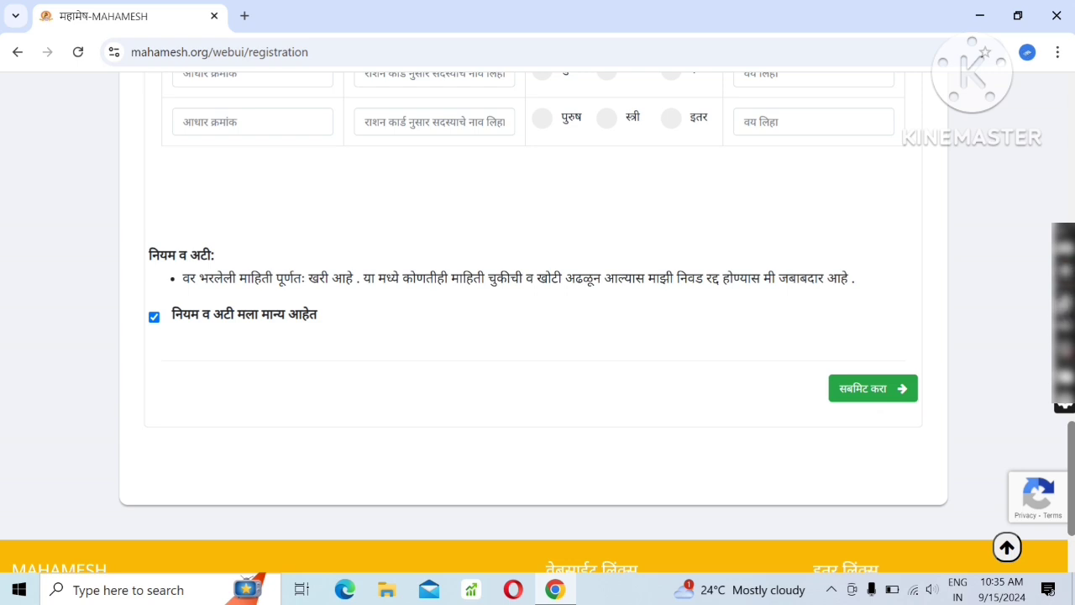
Read the important notes shown before applying for a scheme and close the notice
mouse_move(1063, 285)
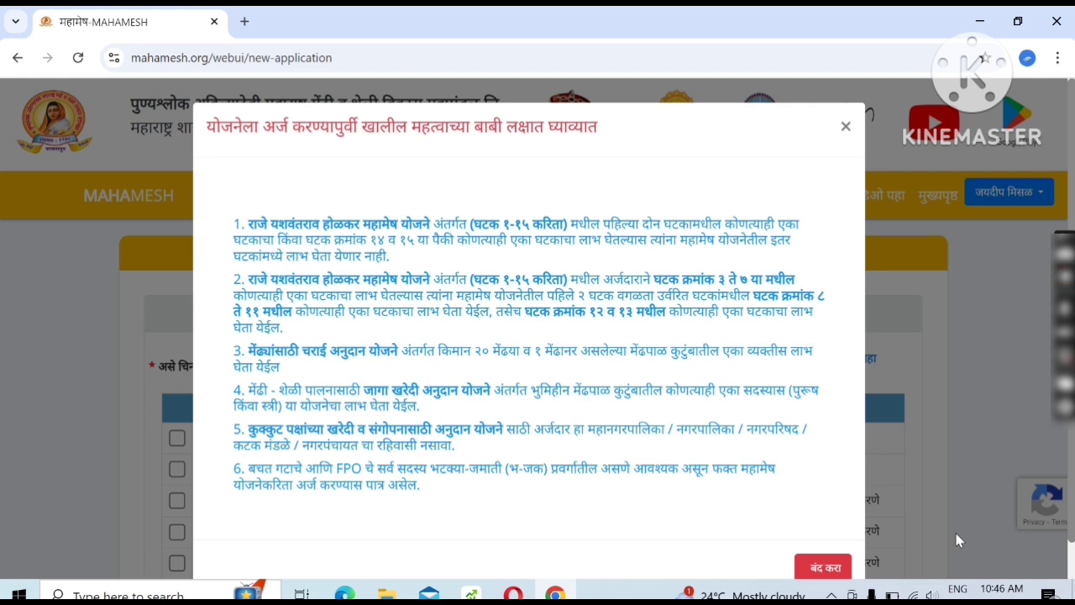
scroll(960, 540, down, 1)
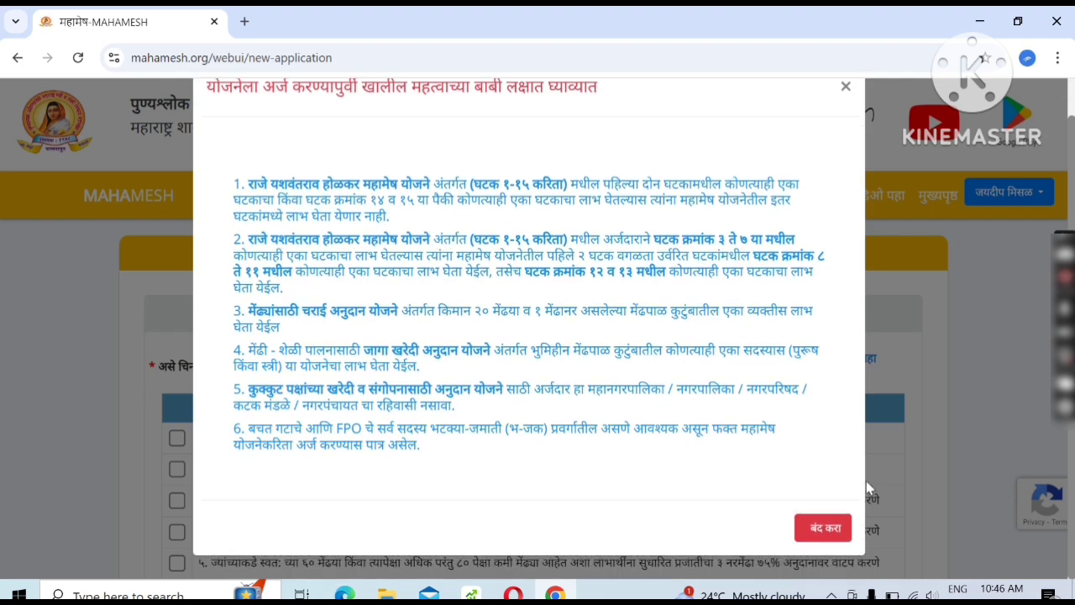
click(831, 526)
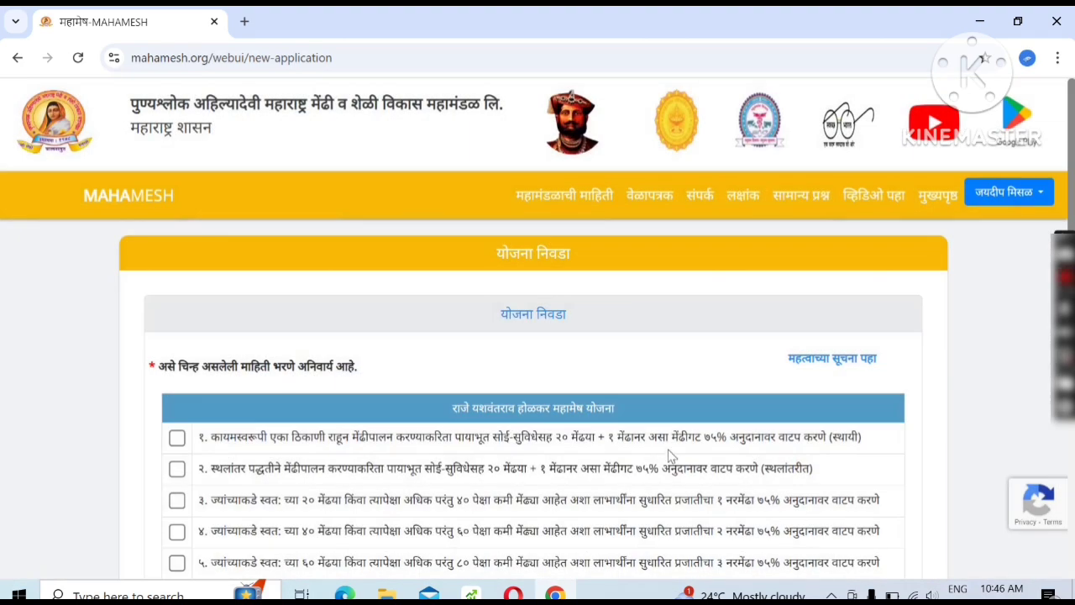
Select scheme component १ (स्थायी sheep group) and component १६ (चराई अनुदान) from the scheme list, and continue to the scheme questions
scroll(676, 462, down, 4)
scroll(626, 336, down, 1)
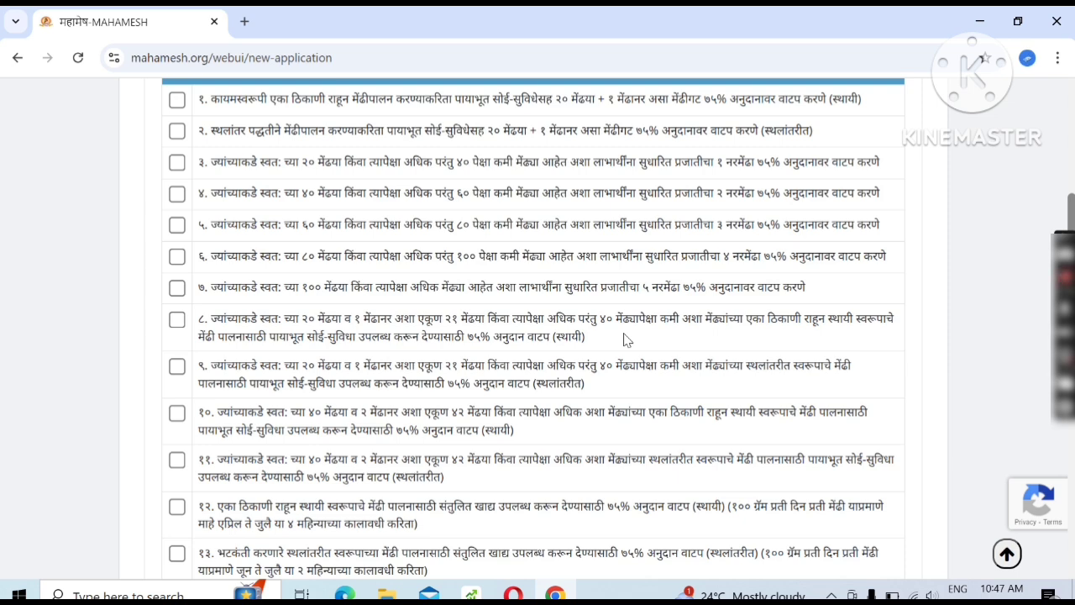
scroll(624, 339, down, 5)
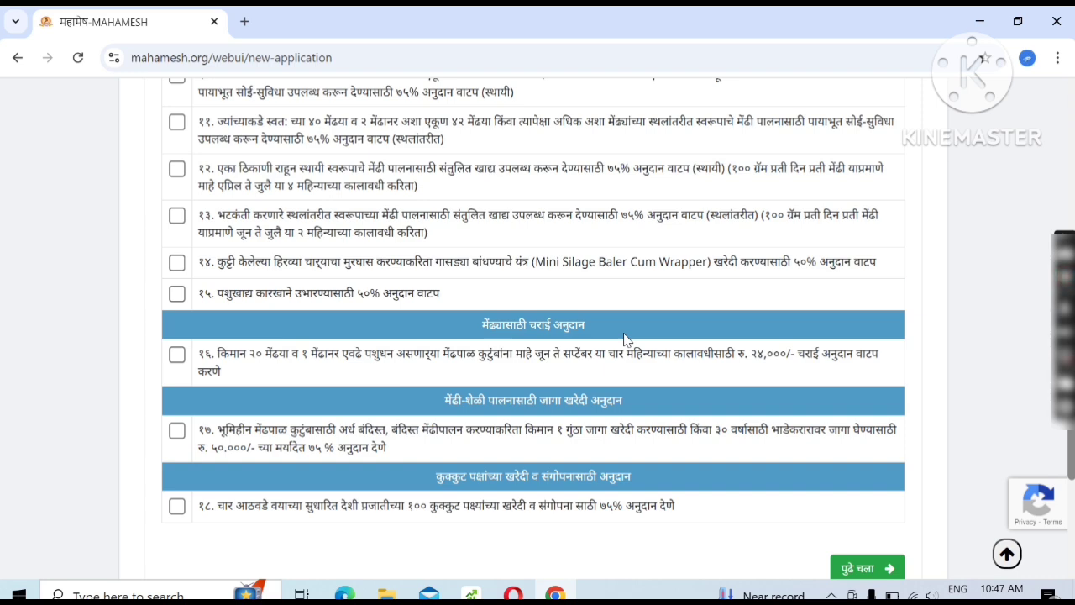
scroll(624, 339, up, 6)
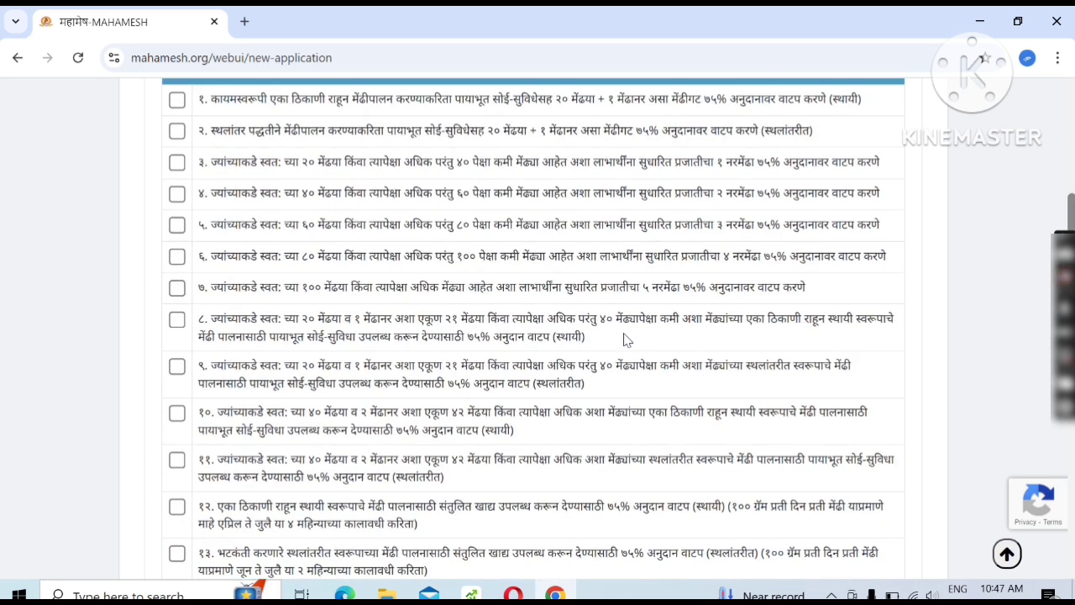
scroll(623, 333, down, 1)
click(177, 100)
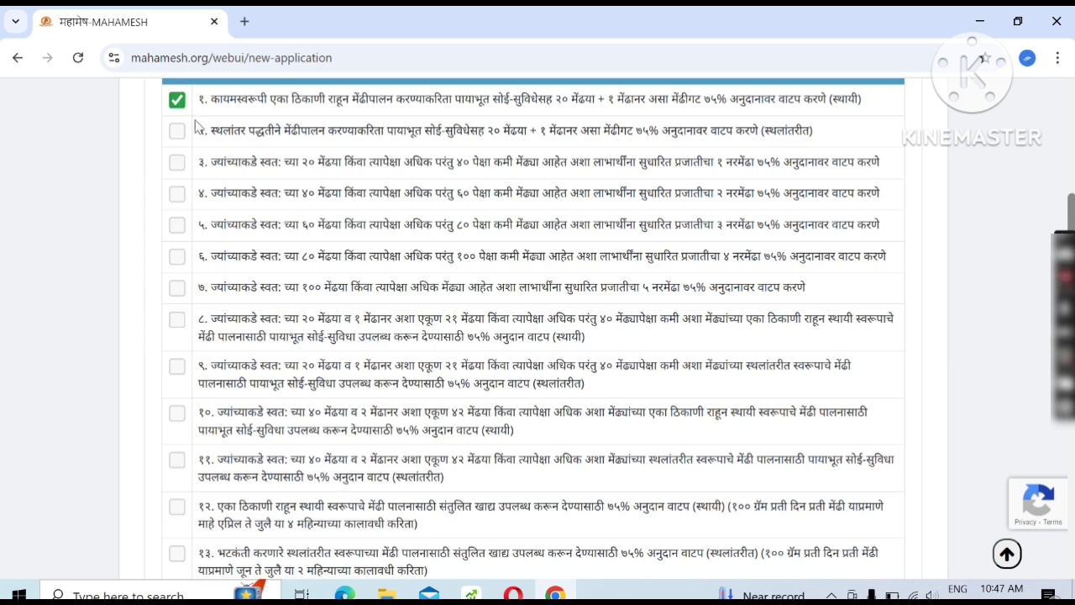
scroll(240, 156, down, 5)
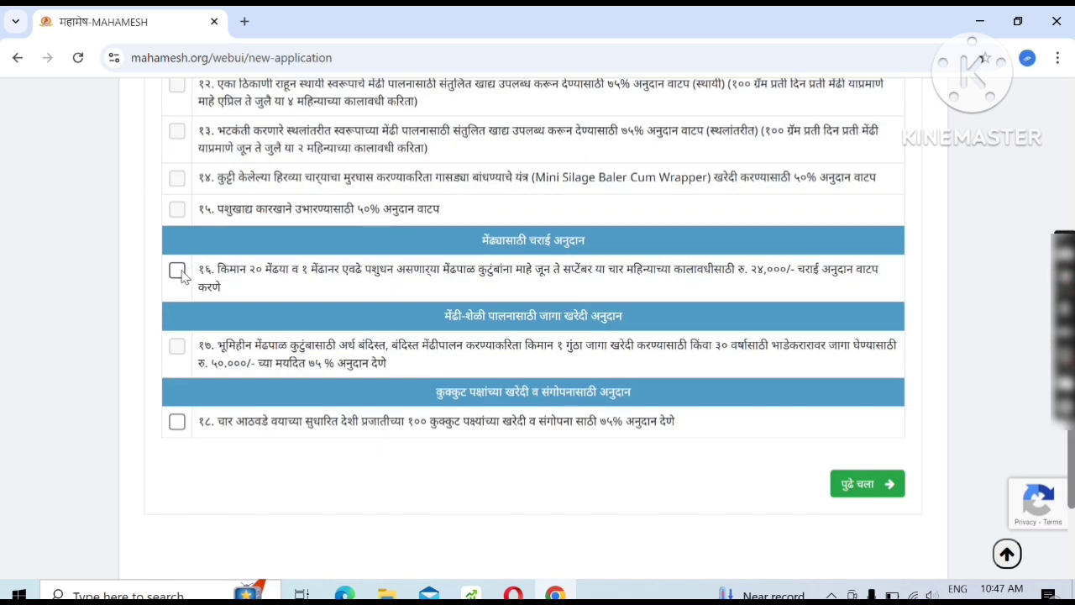
click(178, 272)
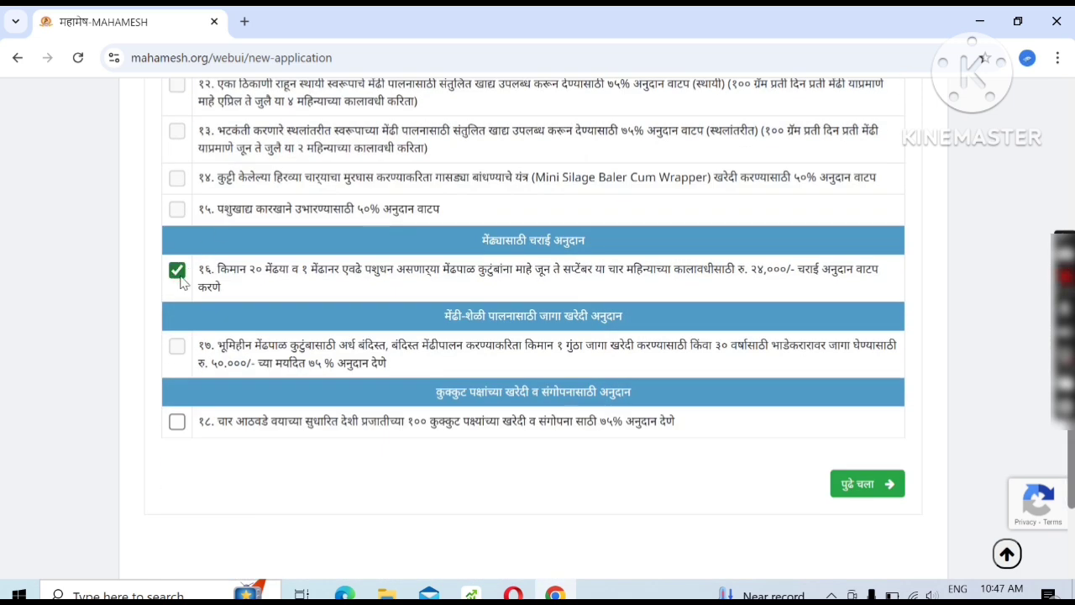
click(857, 485)
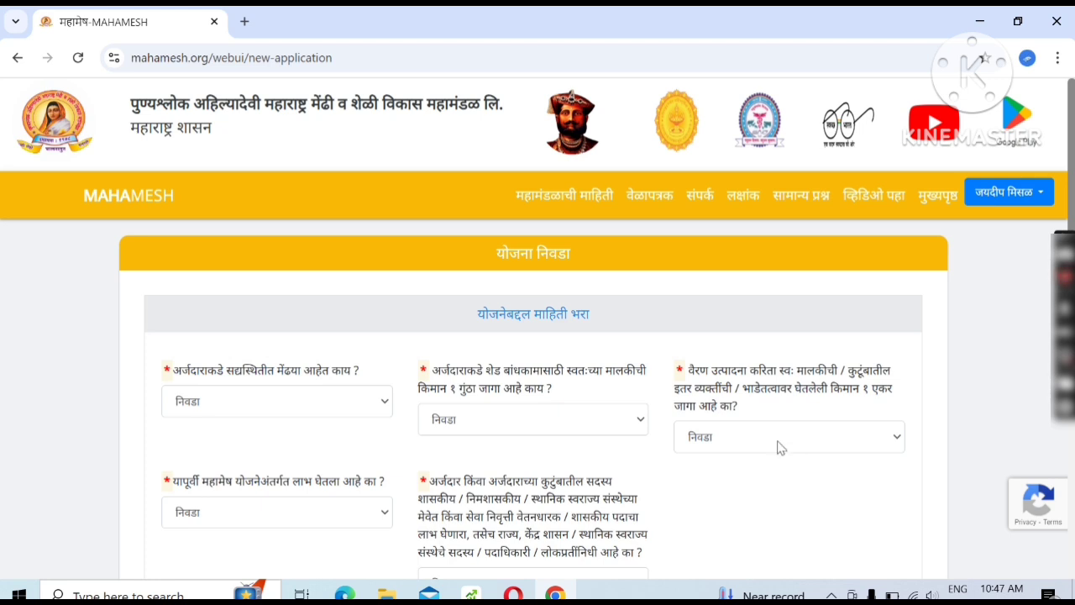
Review the answer options for the questions on current sheep ownership, land for a shed and land for fodder production
scroll(655, 463, down, 1)
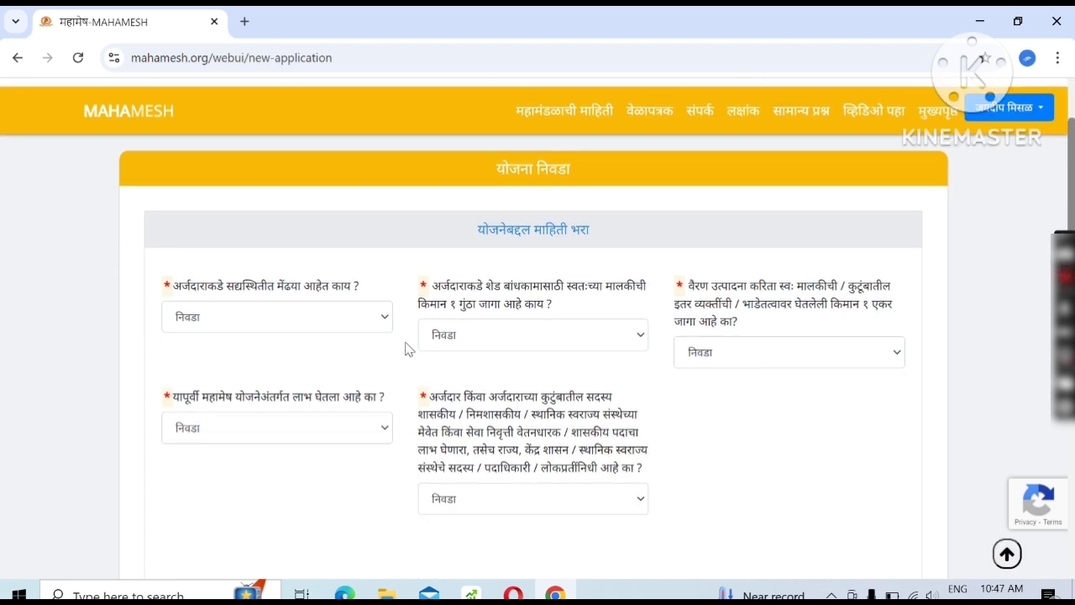
click(376, 327)
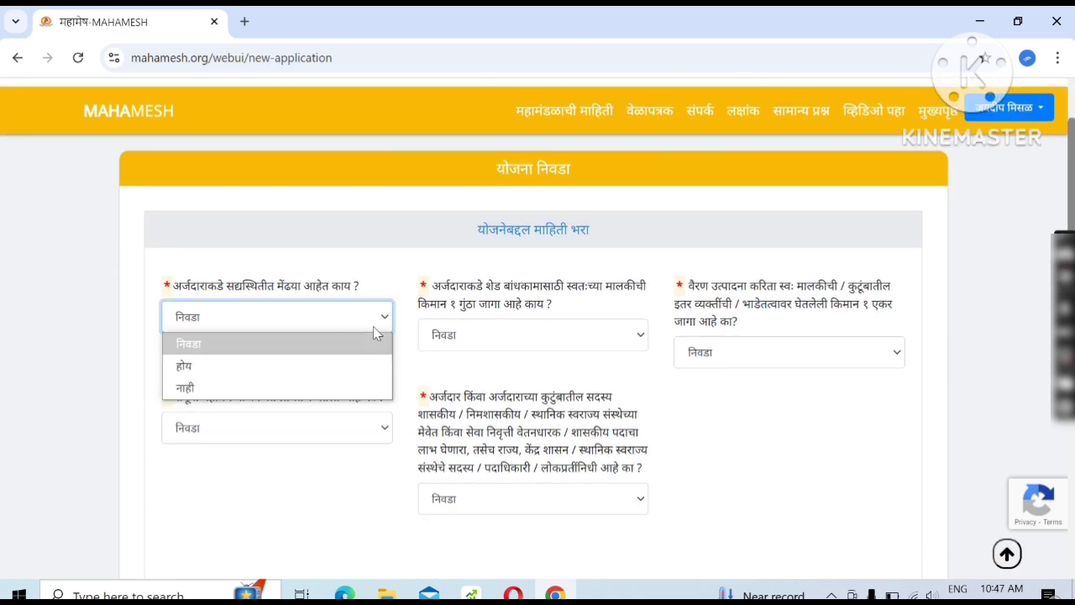
click(435, 363)
click(467, 336)
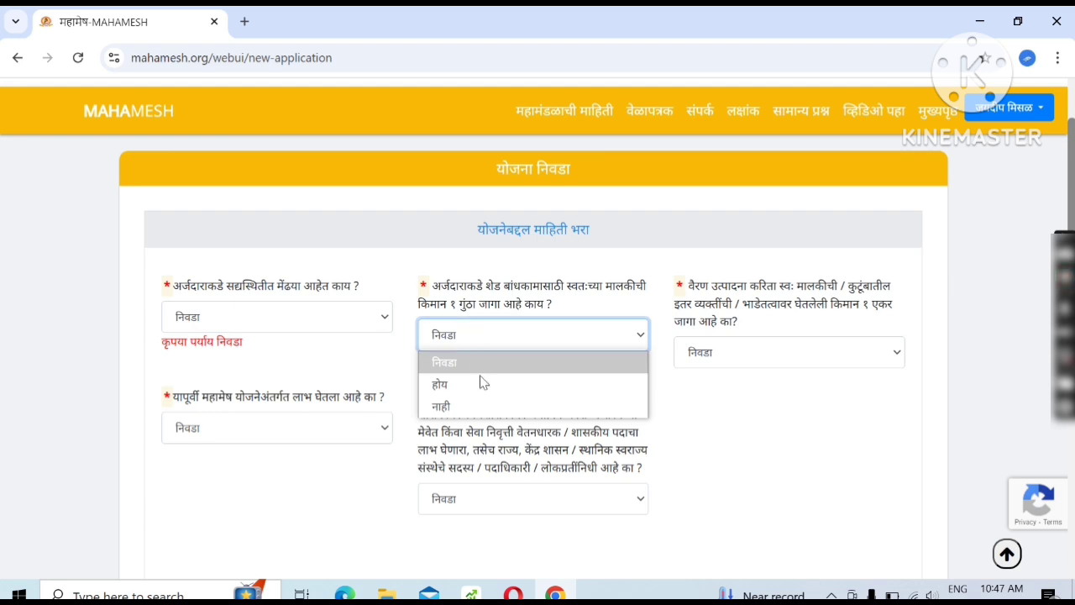
click(711, 406)
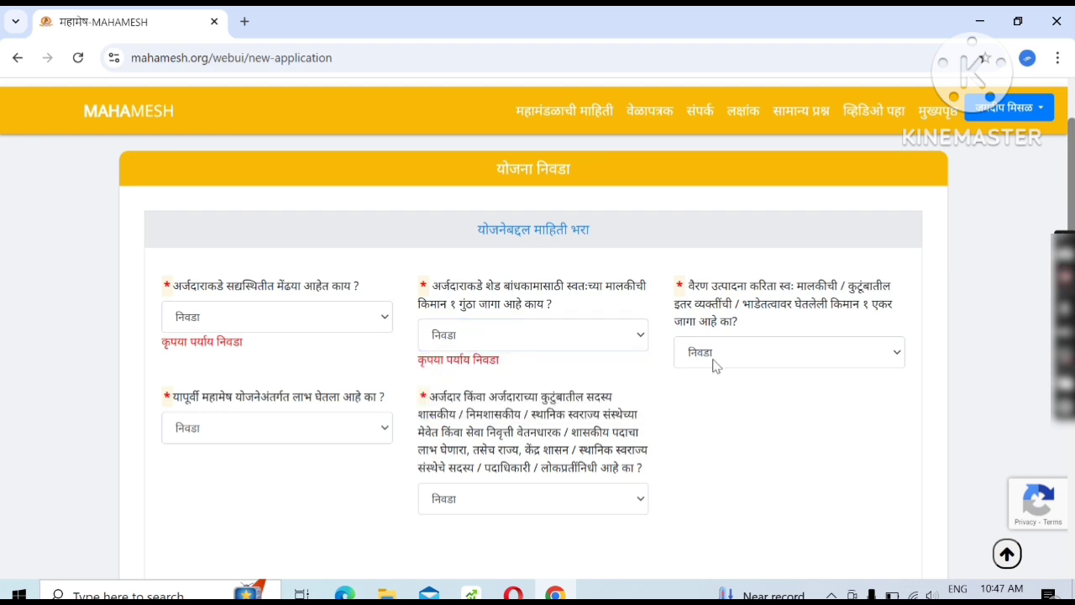
click(712, 363)
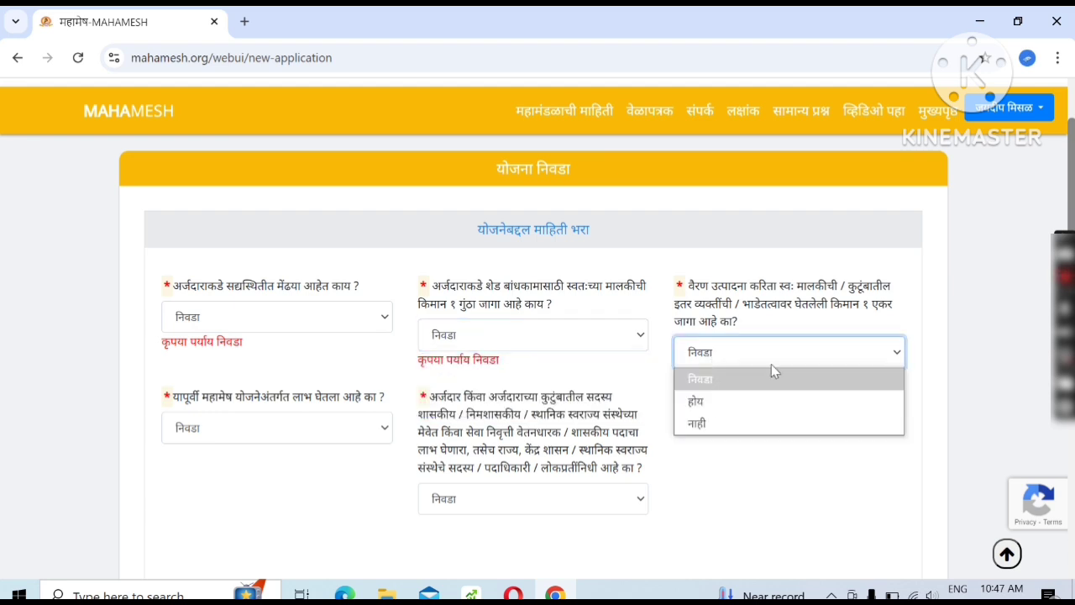
click(765, 465)
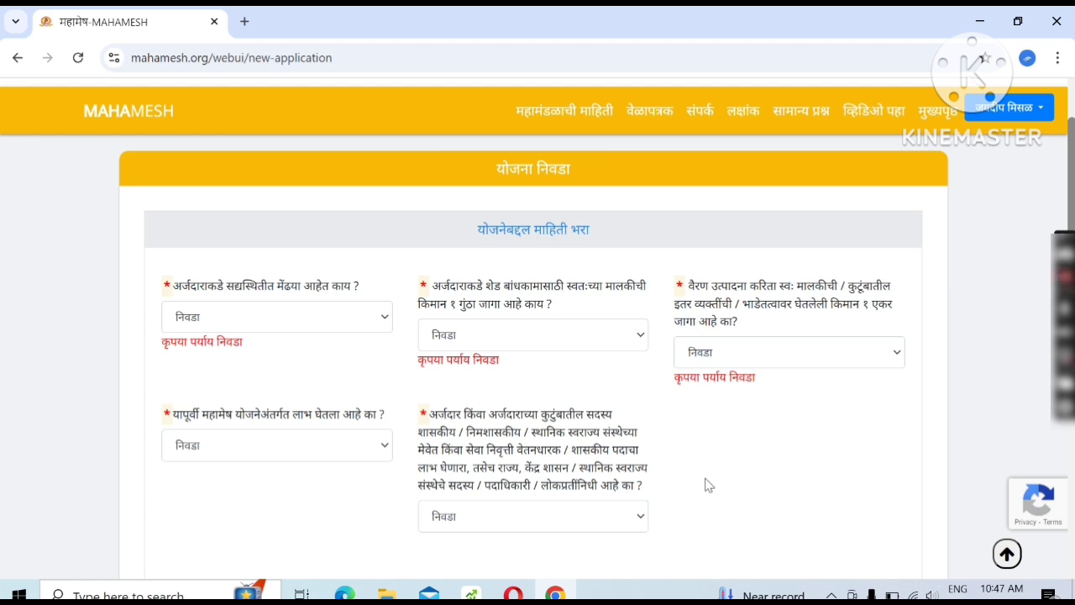
Review the answer options for the questions on earlier MAHAMESH benefits and government service or public office in the family
scroll(450, 438, down, 2)
click(319, 278)
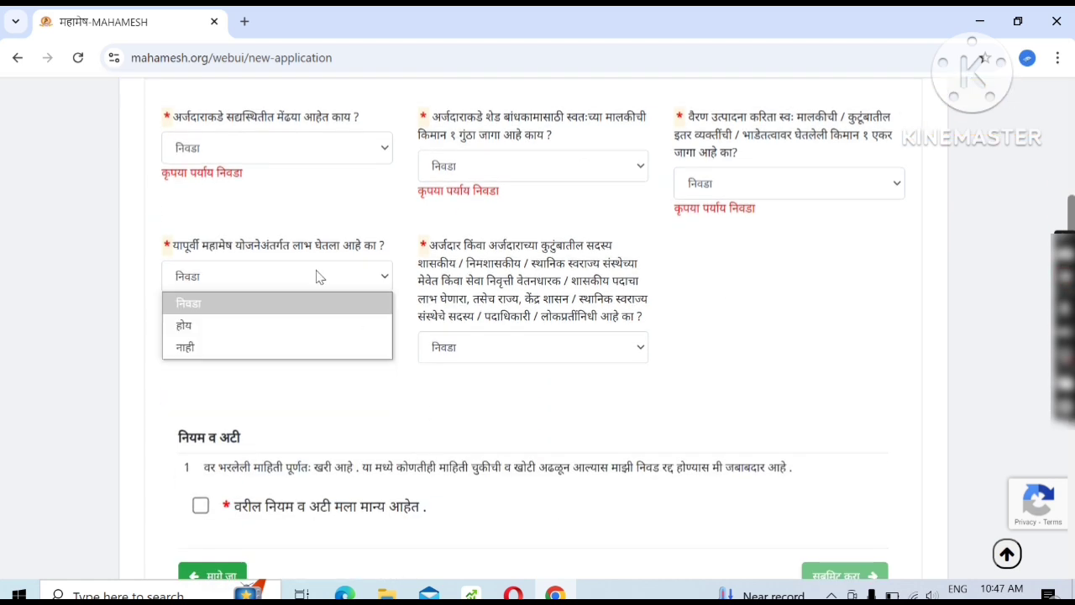
click(348, 391)
click(524, 351)
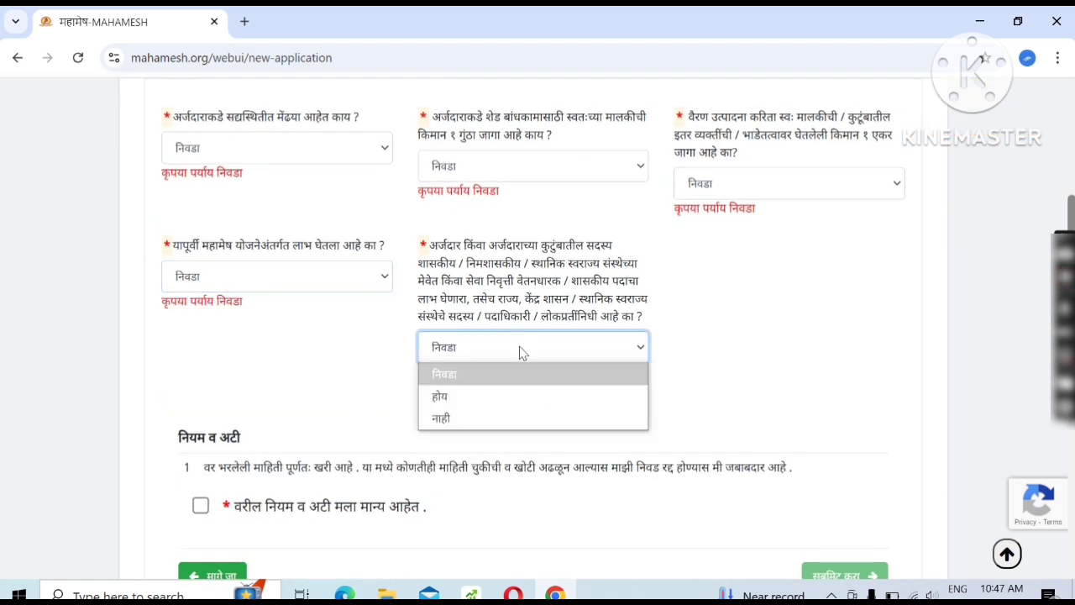
click(722, 412)
Accept the terms and conditions of the scheme application
scroll(109, 408, down, 2)
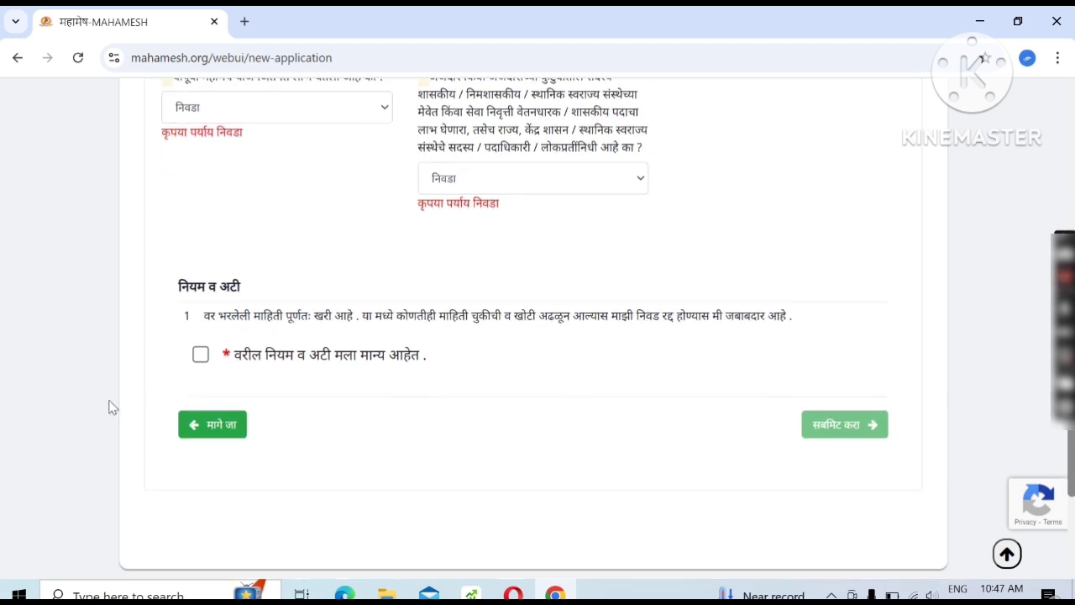
click(200, 354)
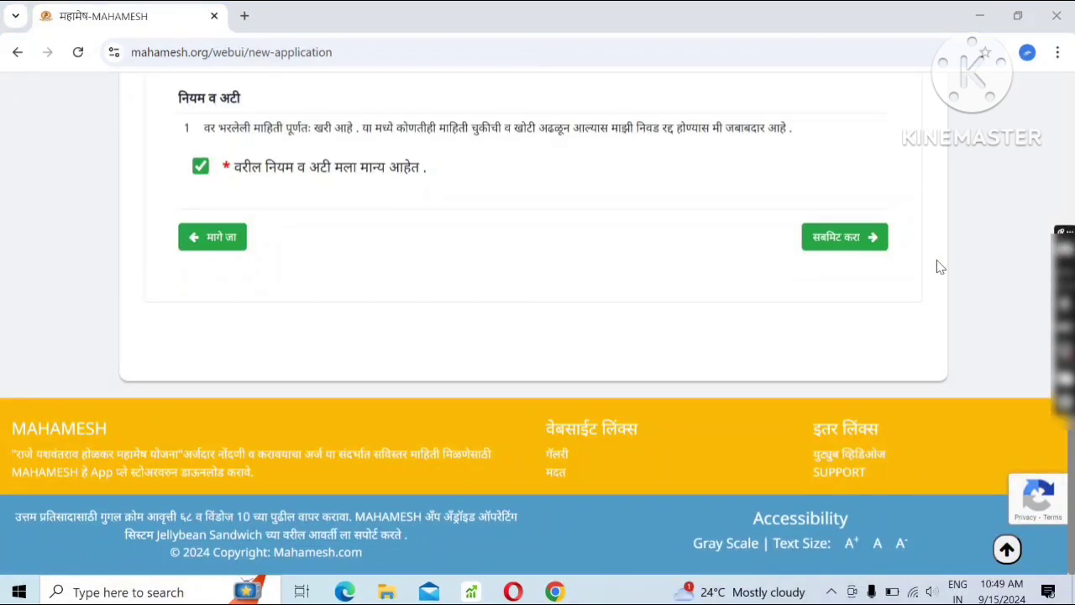
scroll(938, 273, up, 2)
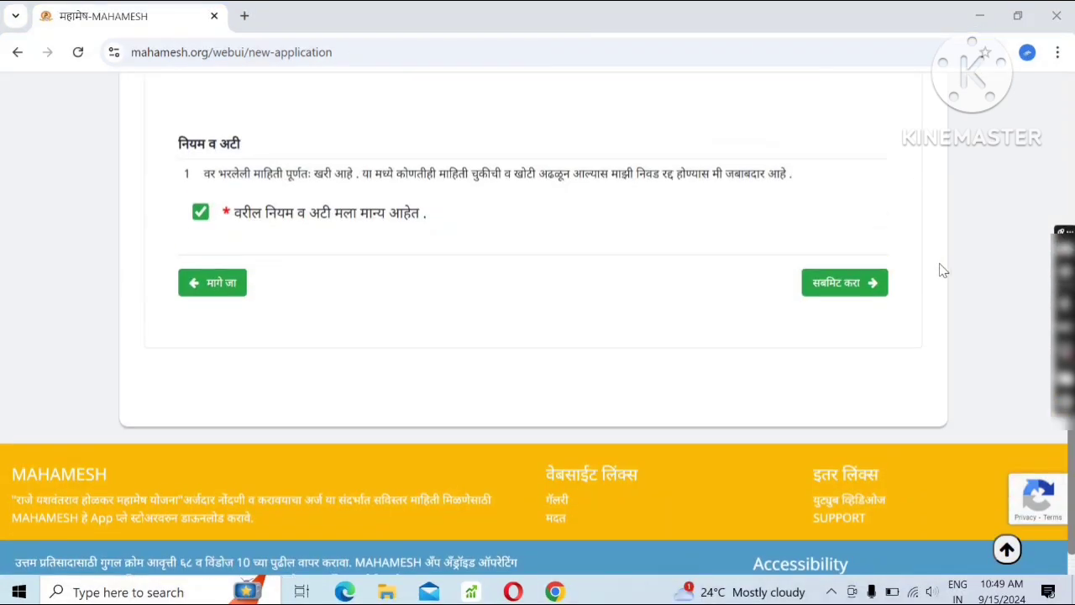
scroll(939, 276, down, 1)
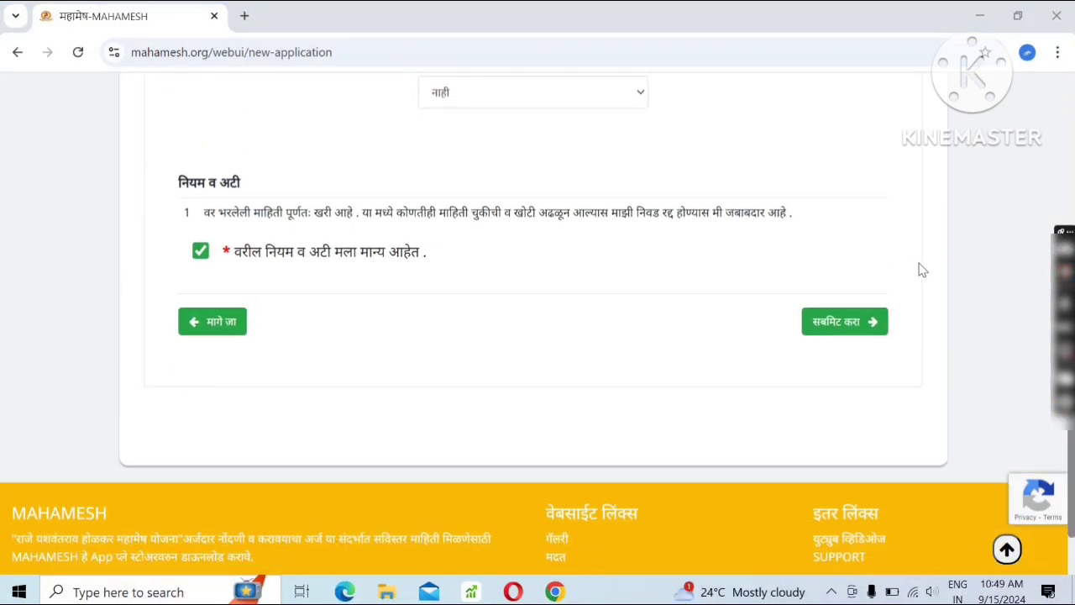
Submit the scheme application, agreeing to मला मान्य आहे in the confirmation dialog and confirming the submission
click(869, 331)
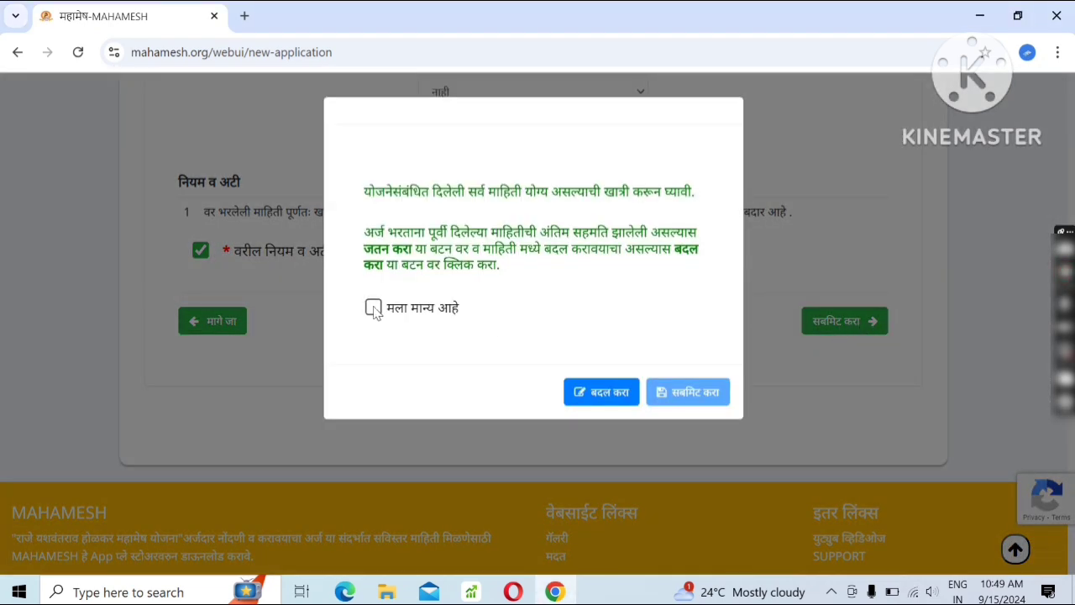
click(373, 307)
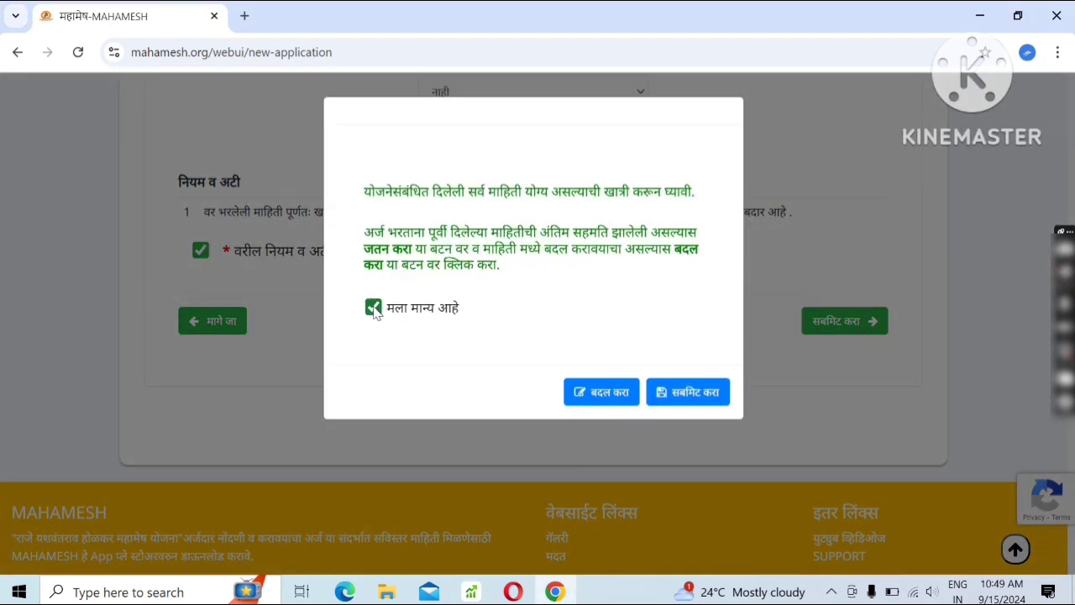
click(678, 404)
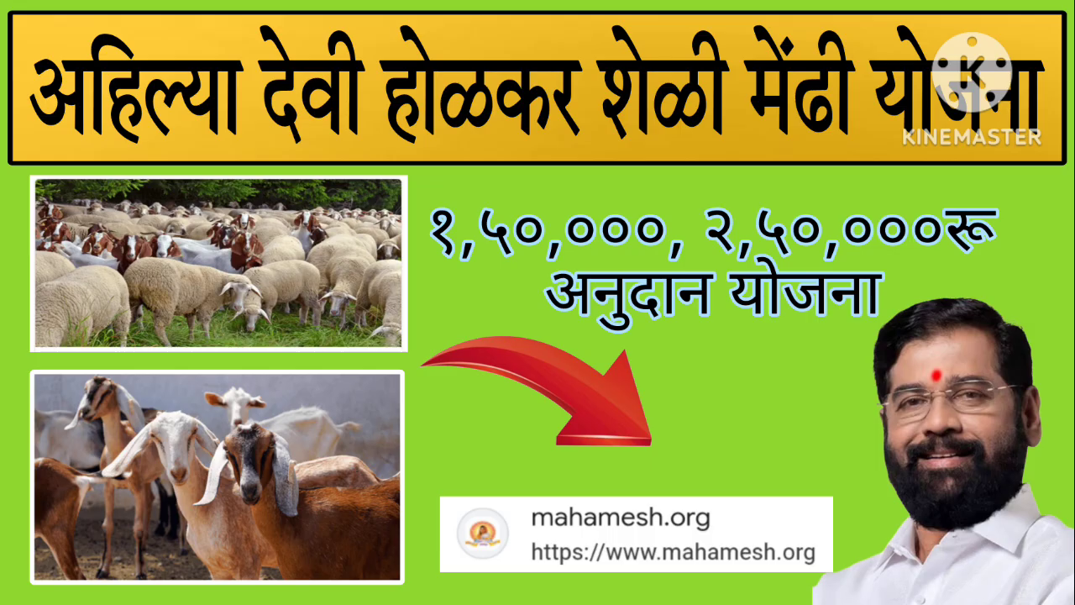